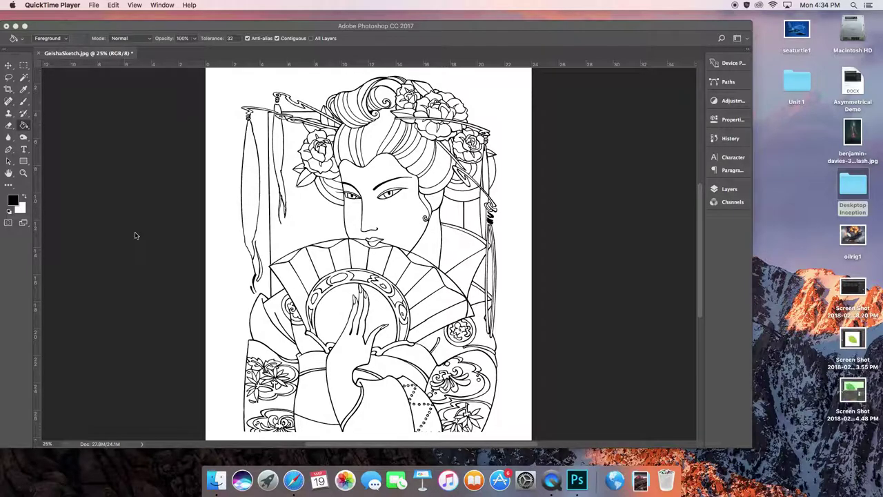
Step: Save a Photoshop-format copy of the sketch, adding the author's name before GeishaSketch
{"action": "left_click", "coordinate": [189, 21]}
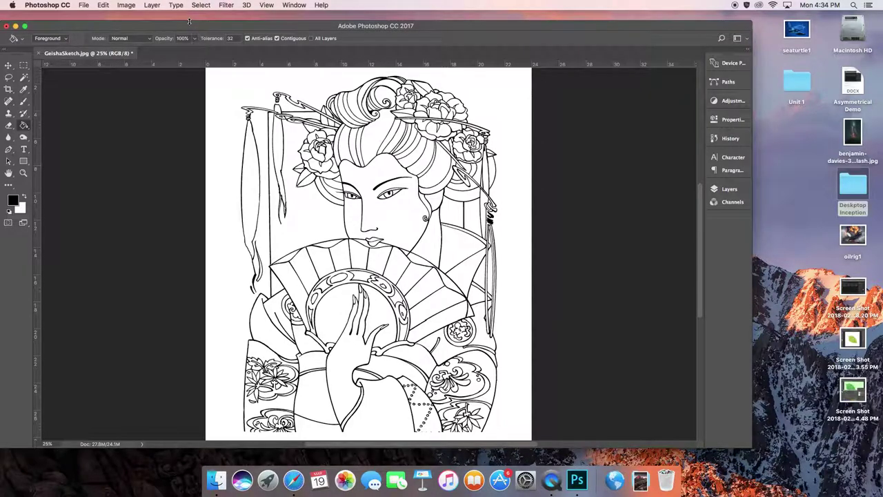
{"action": "key", "text": "super+shift+s"}
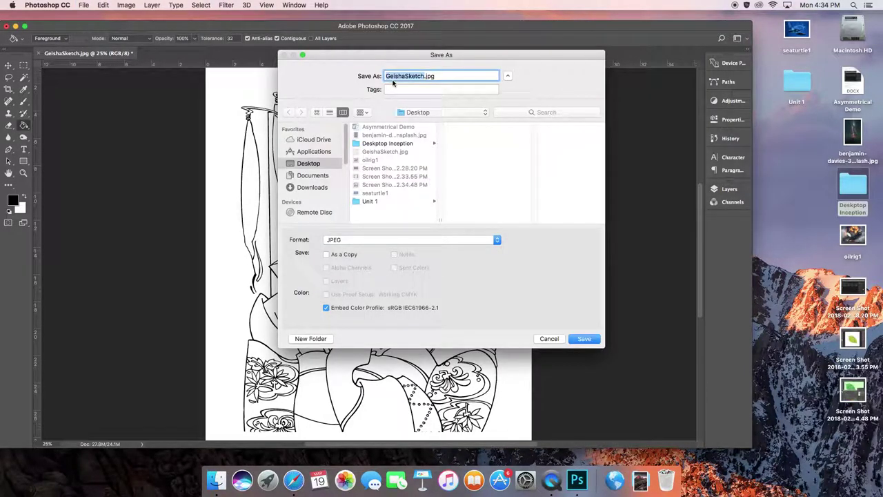
{"action": "left_click", "coordinate": [424, 76]}
{"action": "type", "text": "stclair_"}
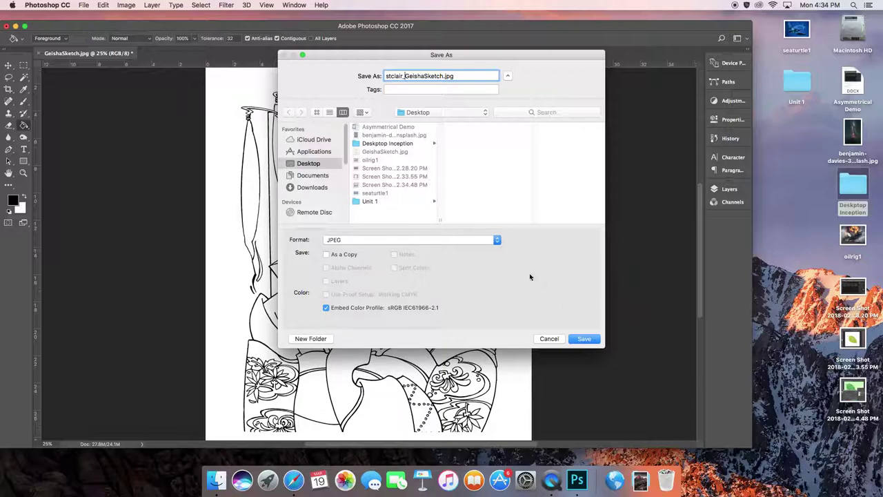
{"action": "left_click", "coordinate": [496, 240]}
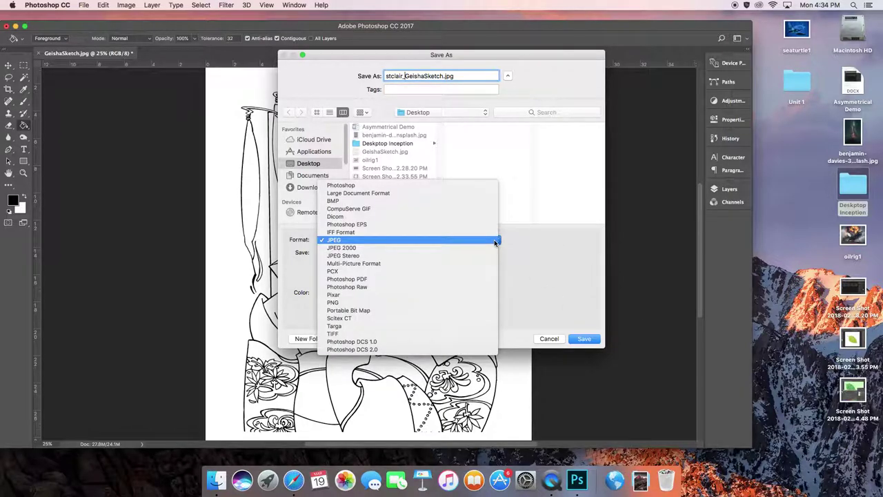
{"action": "left_click", "coordinate": [452, 185]}
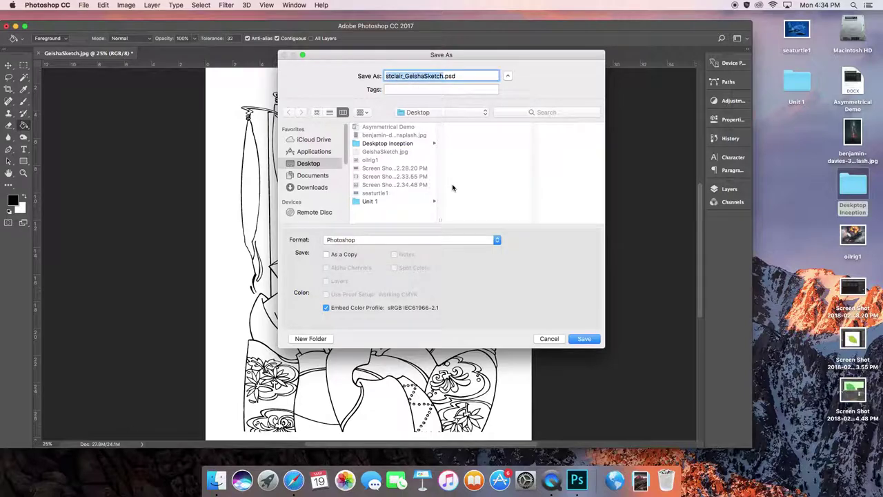
{"action": "left_click", "coordinate": [596, 342]}
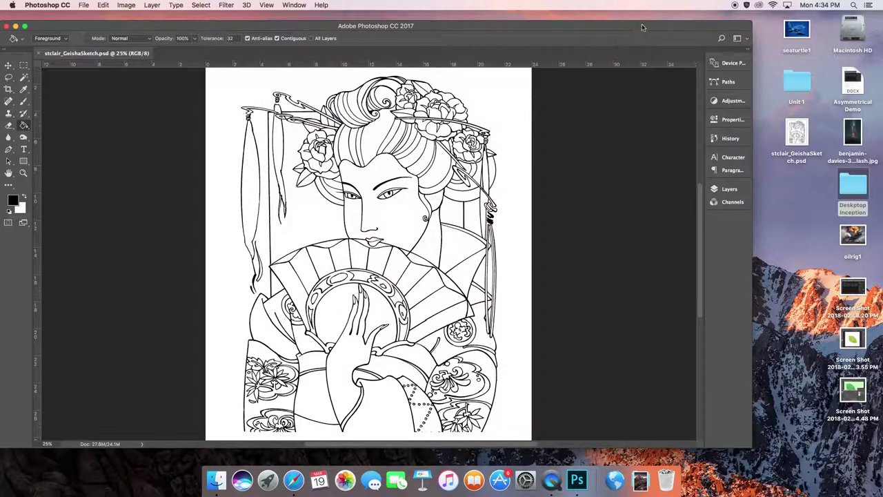
Step: Move GeishaSketch.jpg below the new .psd on the desktop and re-enlarge the Photoshop window
{"action": "left_click_drag", "start_coordinate": [642, 26], "coordinate": [467, 21]}
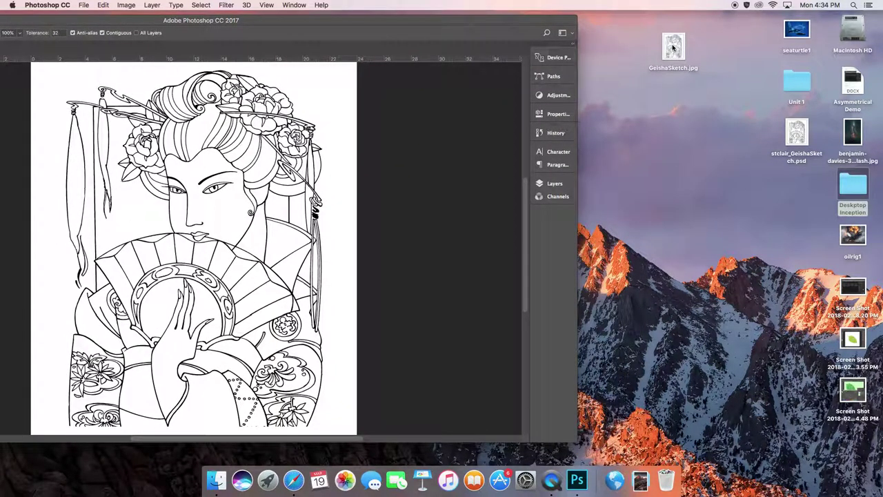
{"action": "left_click_drag", "start_coordinate": [674, 47], "coordinate": [799, 190]}
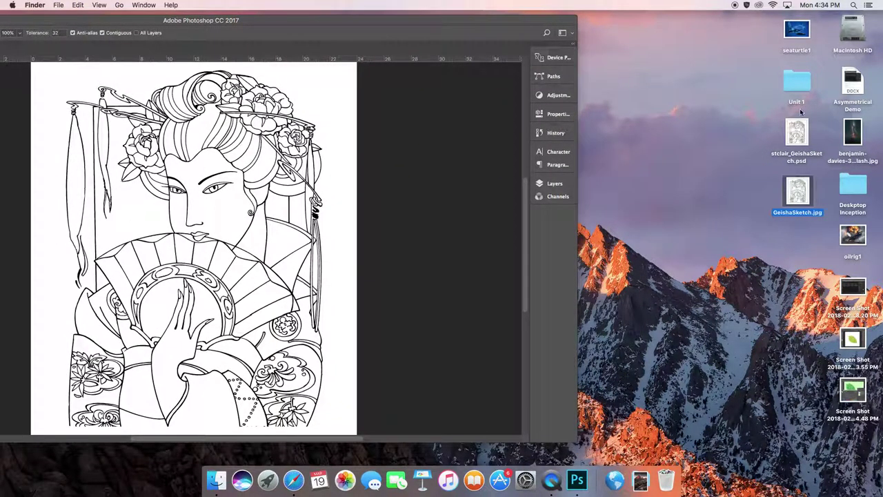
{"action": "left_click", "coordinate": [509, 22]}
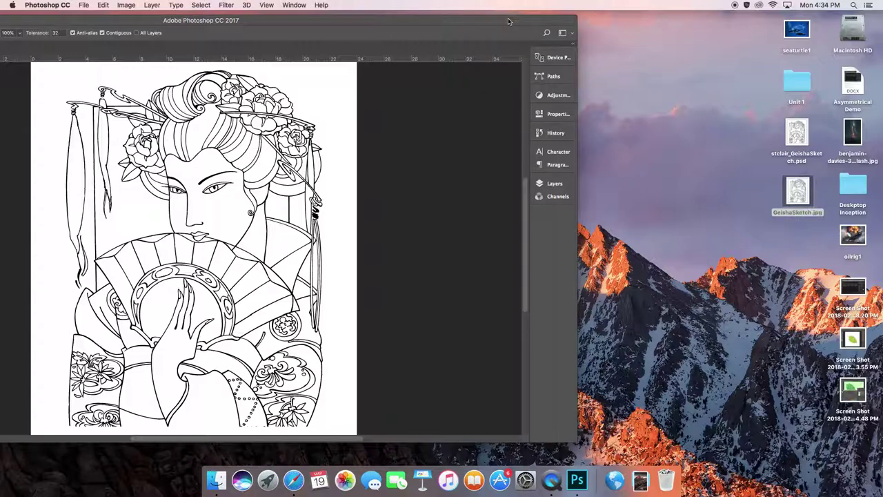
{"action": "double_click", "coordinate": [417, 22]}
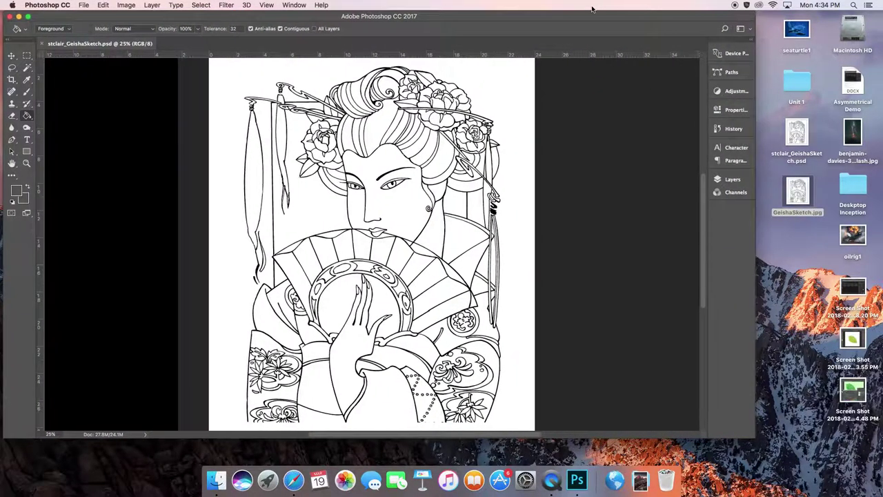
Step: Unlock the Background layer and duplicate it with Cmd+J
{"action": "left_click_drag", "start_coordinate": [592, 9], "coordinate": [588, 5]}
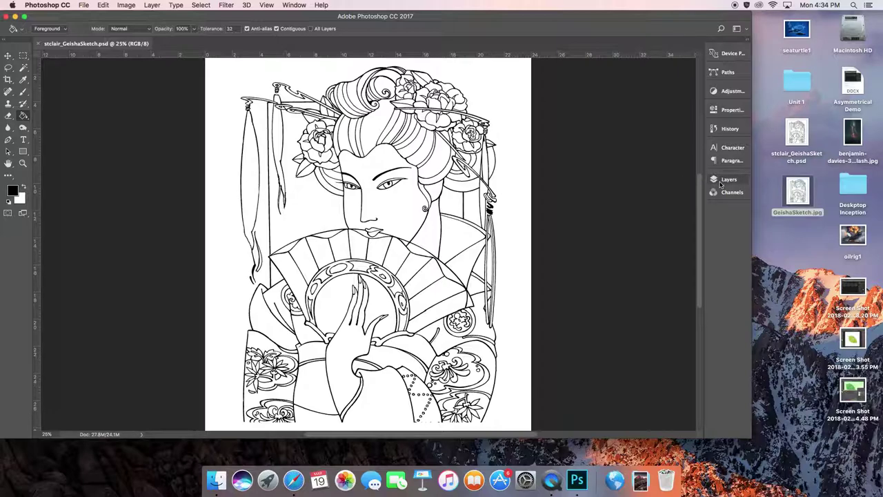
{"action": "left_click", "coordinate": [721, 182]}
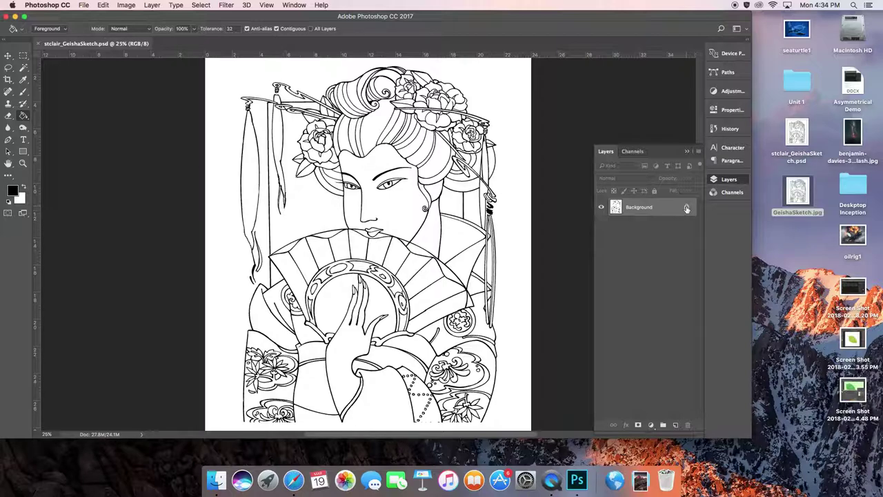
{"action": "left_click", "coordinate": [687, 209]}
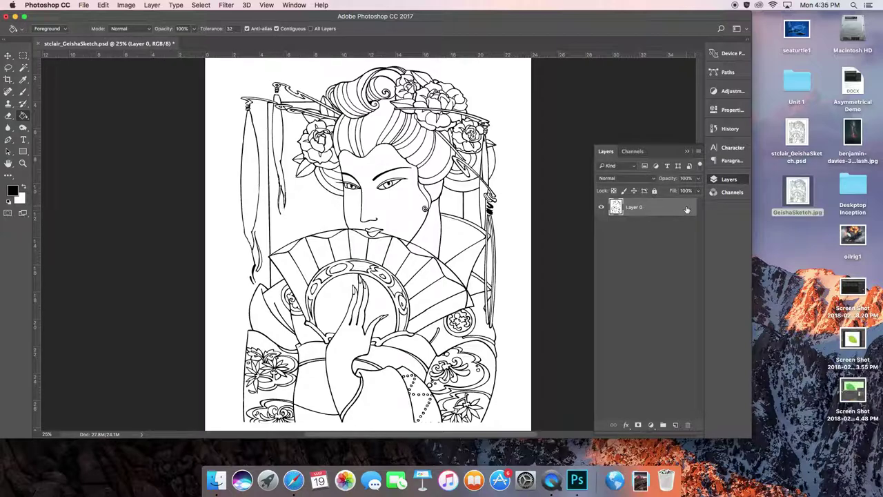
{"action": "key", "text": "super+j"}
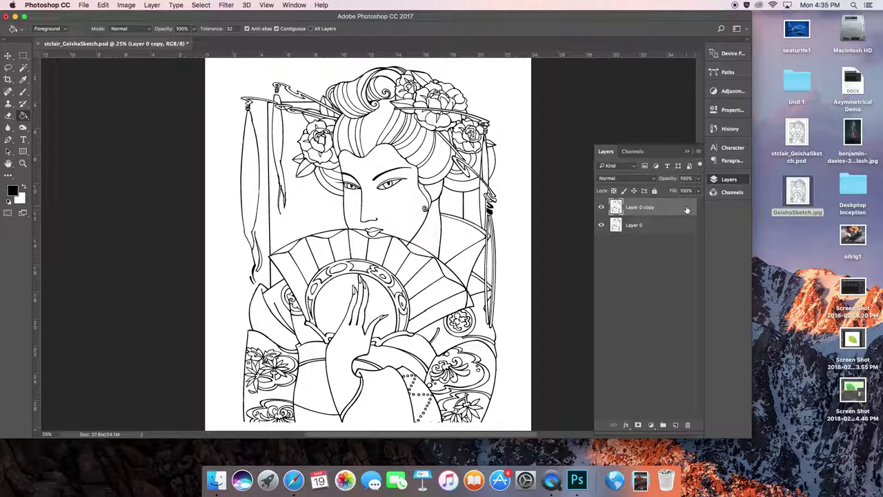
Step: Rename the copy 'Layer 1' and the original Layer 0 back to 'Background'
{"action": "double_click", "coordinate": [640, 208]}
{"action": "type", "text": "Layer 1"}
{"action": "double_click", "coordinate": [631, 225]}
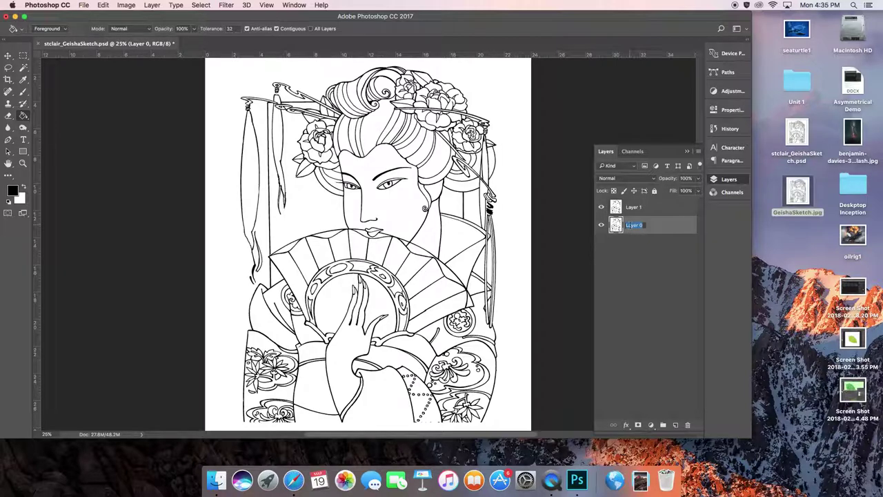
{"action": "type", "text": "Background"}
{"action": "key", "text": "Return"}
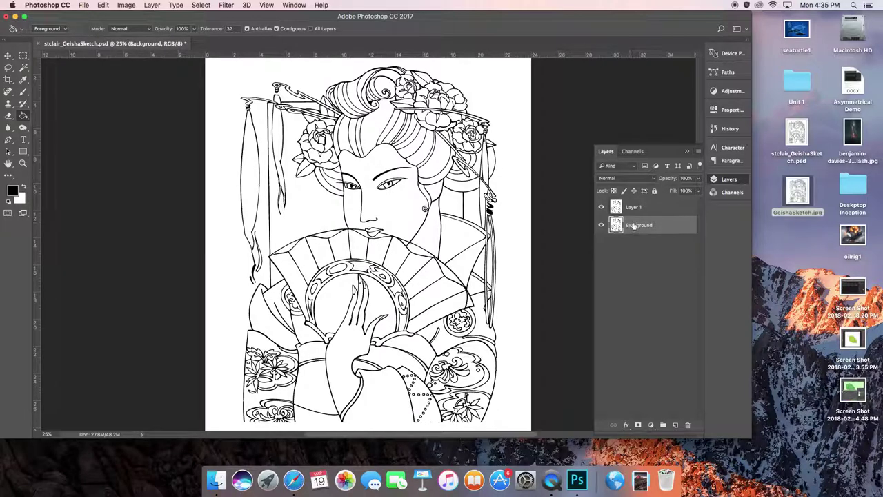
{"action": "left_click", "coordinate": [715, 180]}
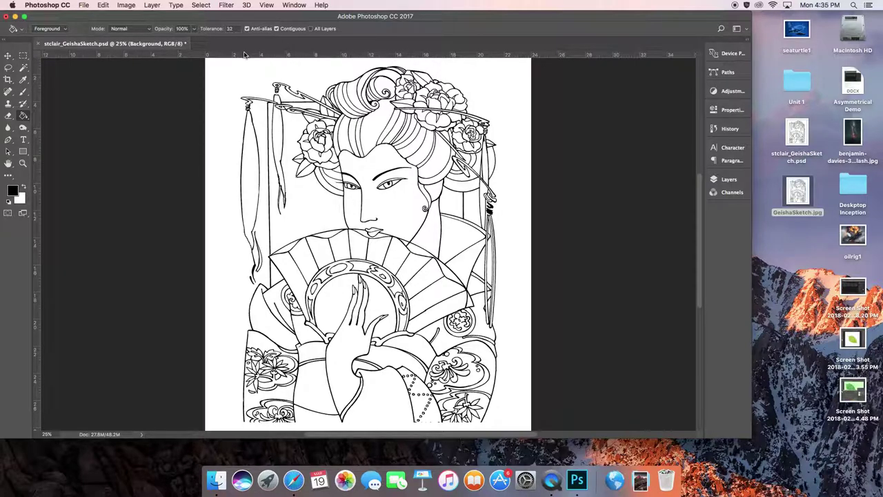
{"action": "left_click", "coordinate": [267, 5]}
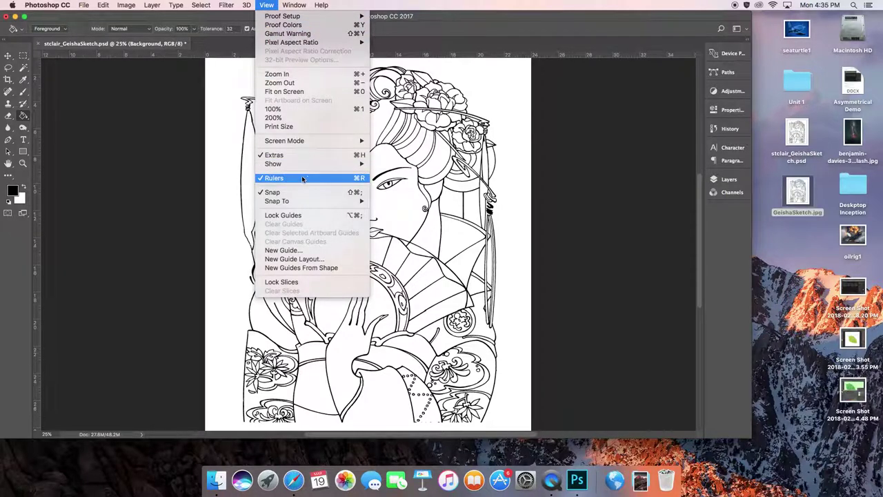
{"action": "left_click", "coordinate": [335, 181]}
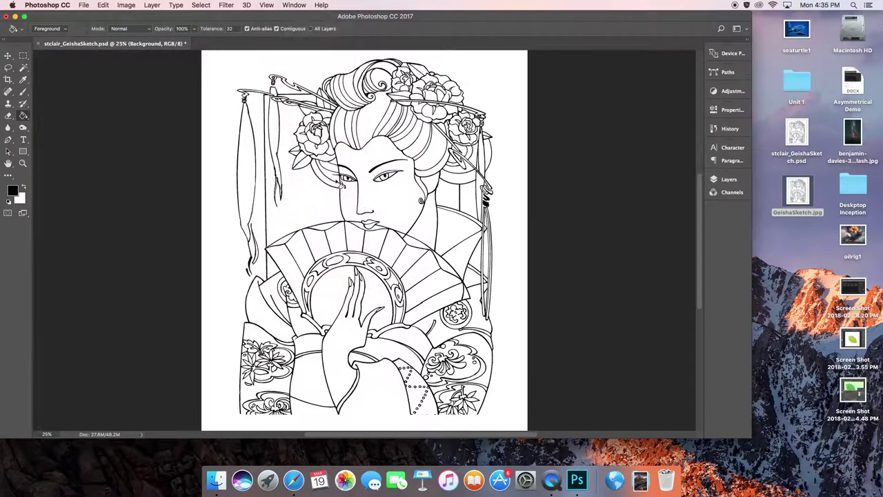
{"action": "left_click", "coordinate": [266, 6]}
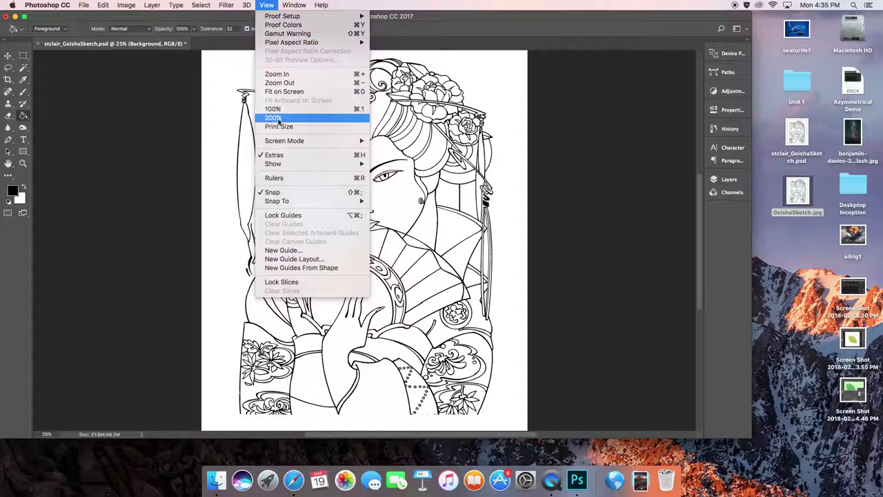
{"action": "left_click", "coordinate": [298, 176]}
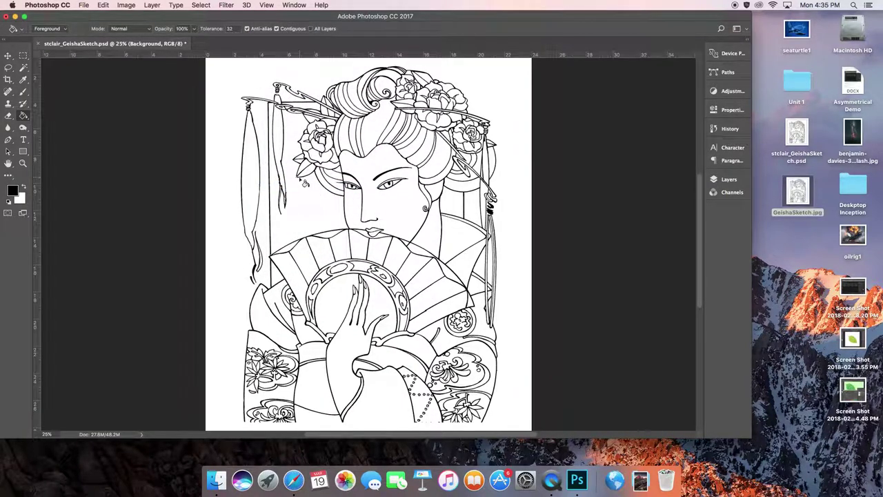
Step: Select the Brush tool, check the 6 px, 100% hardness round tip, and zoom out
{"action": "left_click", "coordinate": [23, 93]}
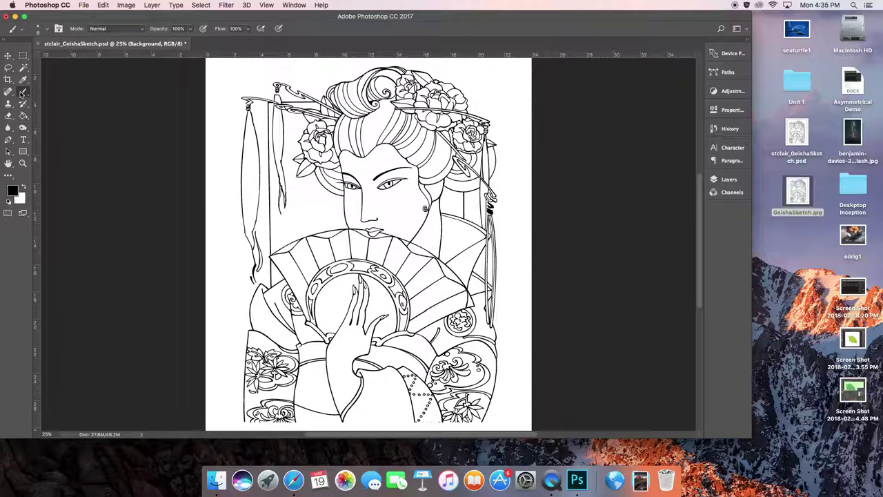
{"action": "left_click", "coordinate": [47, 31]}
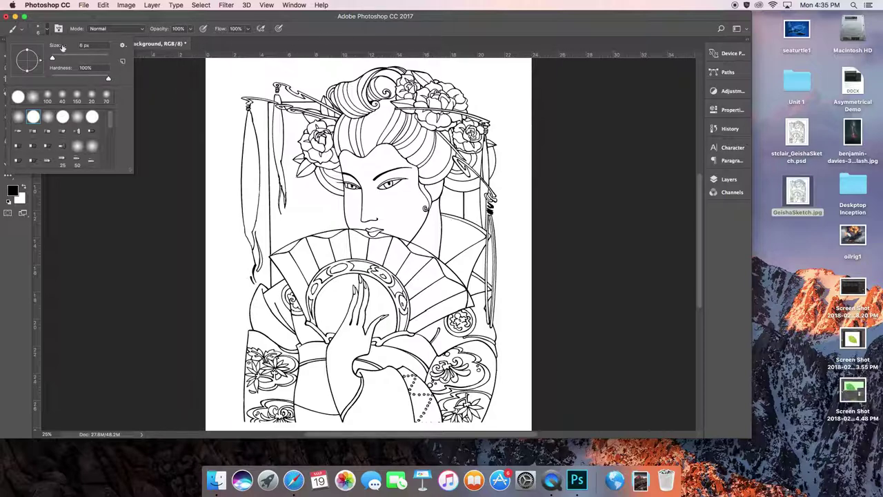
{"action": "left_click", "coordinate": [148, 148]}
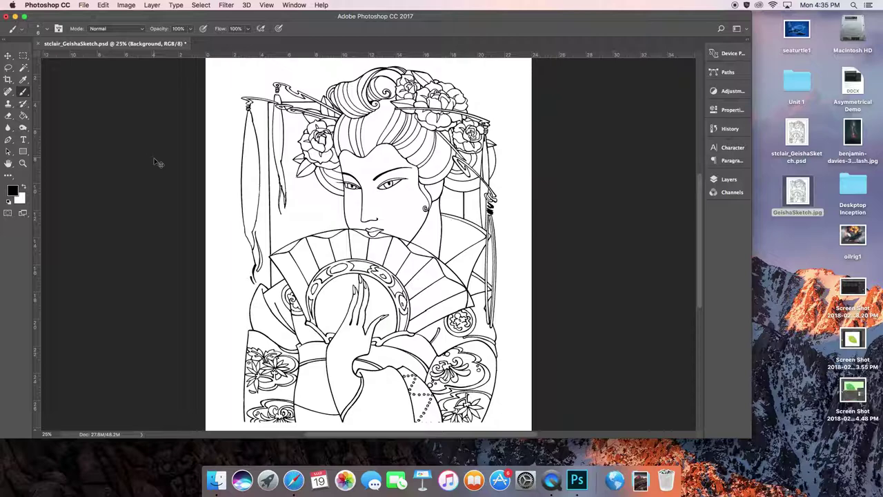
{"action": "key", "text": "super+minus"}
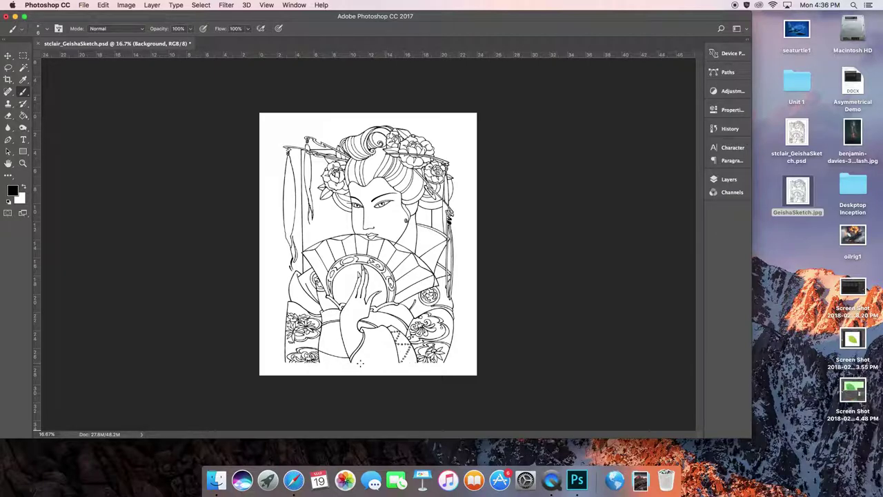
Step: Make Layer 1 the active layer
{"action": "left_click", "coordinate": [726, 180]}
{"action": "left_click", "coordinate": [647, 209]}
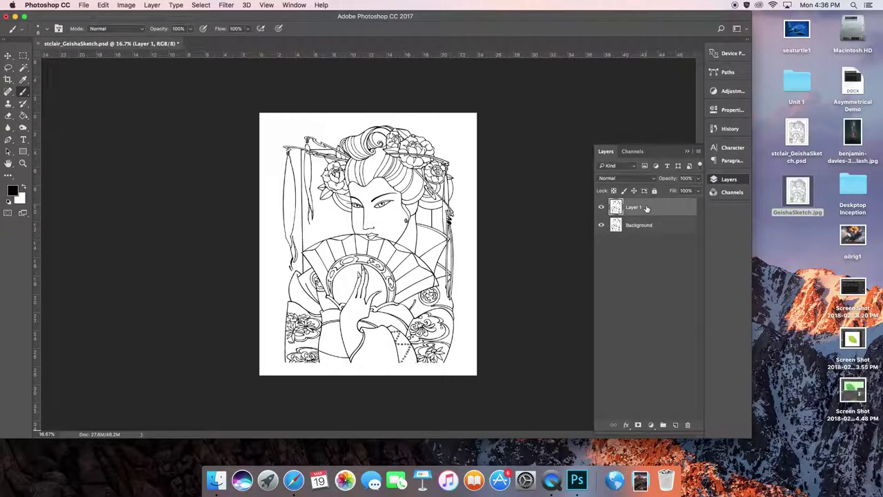
{"action": "left_click", "coordinate": [727, 181]}
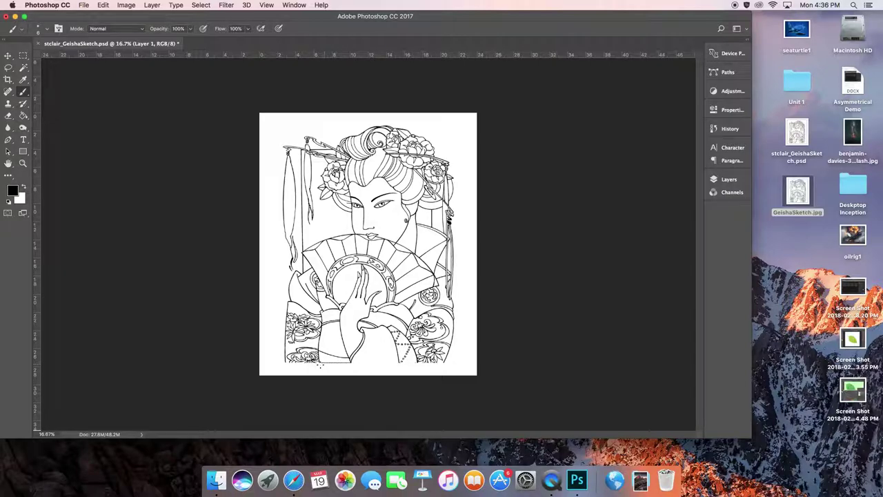
Step: Brush straight black lines along the sketch's bottom, top, left and right edges
{"action": "mouse_move", "coordinate": [321, 363]}
{"action": "left_mouse_down"}
{"action": "mouse_move", "coordinate": [489, 362]}
{"action": "mouse_move", "coordinate": [260, 362]}
{"action": "left_mouse_up"}
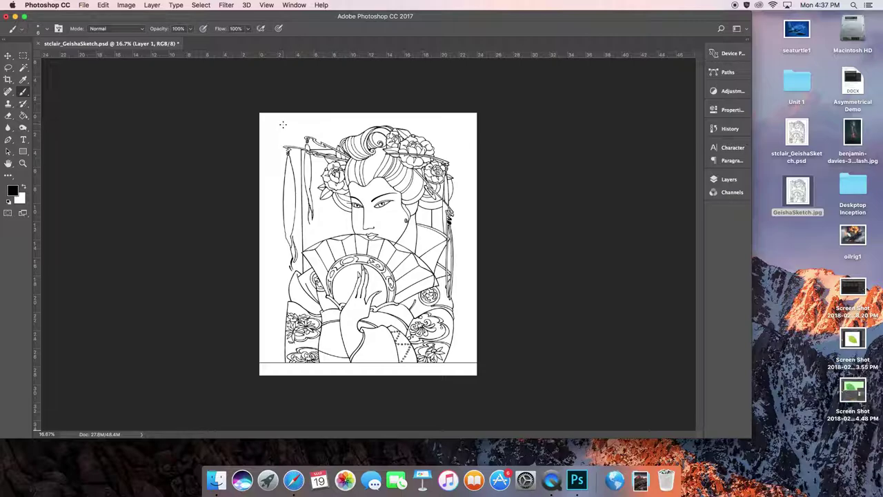
{"action": "left_click_drag", "start_coordinate": [283, 125], "coordinate": [475, 124]}
{"action": "left_click_drag", "start_coordinate": [283, 125], "coordinate": [235, 126]}
{"action": "left_click_drag", "start_coordinate": [275, 351], "coordinate": [273, 114]}
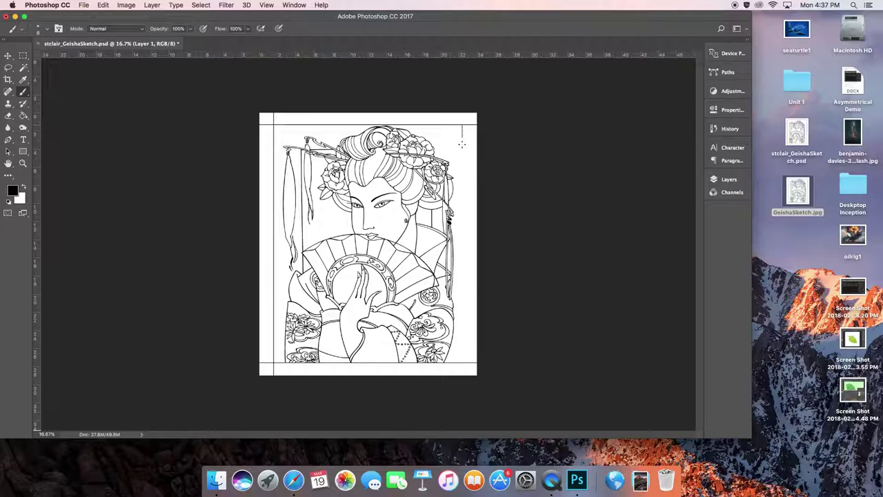
{"action": "left_click_drag", "start_coordinate": [462, 148], "coordinate": [462, 375]}
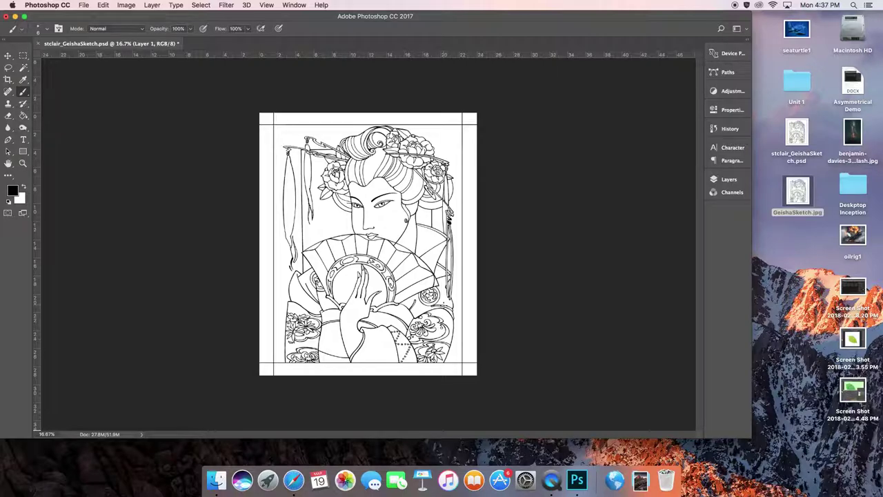
Step: Zoom in and scroll to inspect the fan rib line work
{"action": "key", "text": "super+equal"}
{"action": "key", "text": "super+equal"}
{"action": "key", "text": "super+equal"}
{"action": "key", "text": "super+equal"}
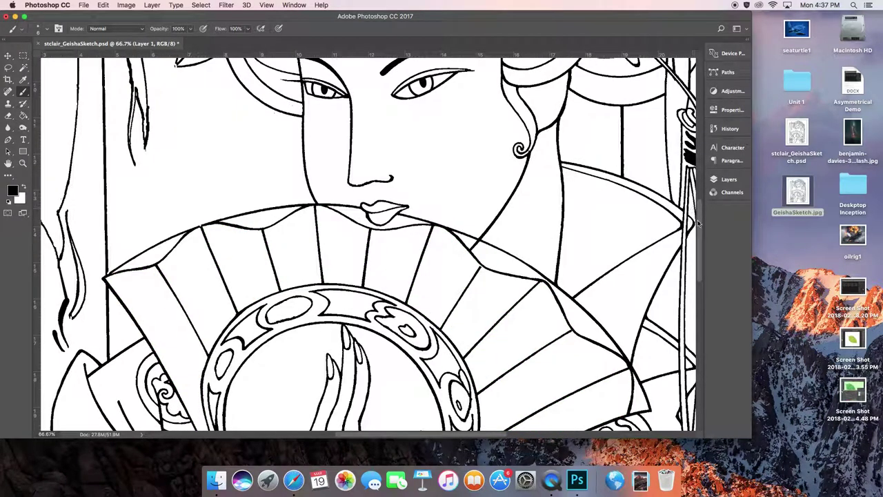
{"action": "scroll", "coordinate": [665, 257], "scroll_direction": "down", "scroll_amount": 10}
{"action": "scroll", "coordinate": [724, 293], "scroll_direction": "down", "scroll_amount": 5}
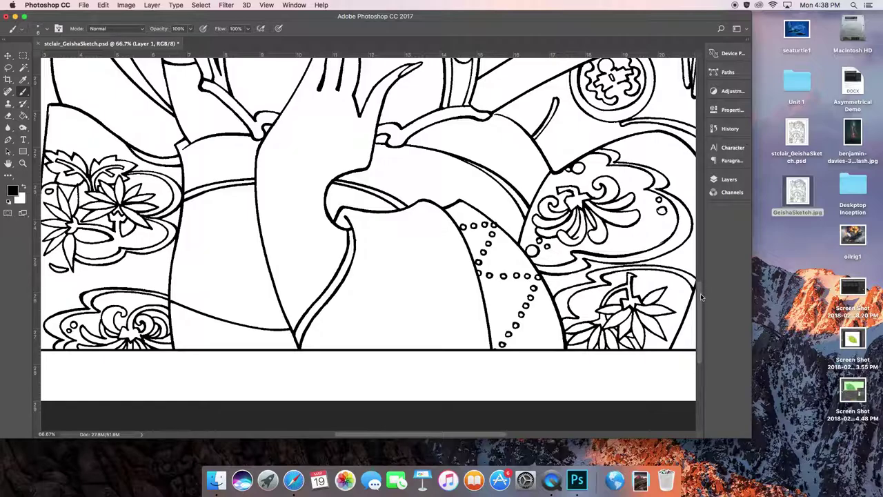
{"action": "left_click_drag", "start_coordinate": [700, 293], "coordinate": [699, 216]}
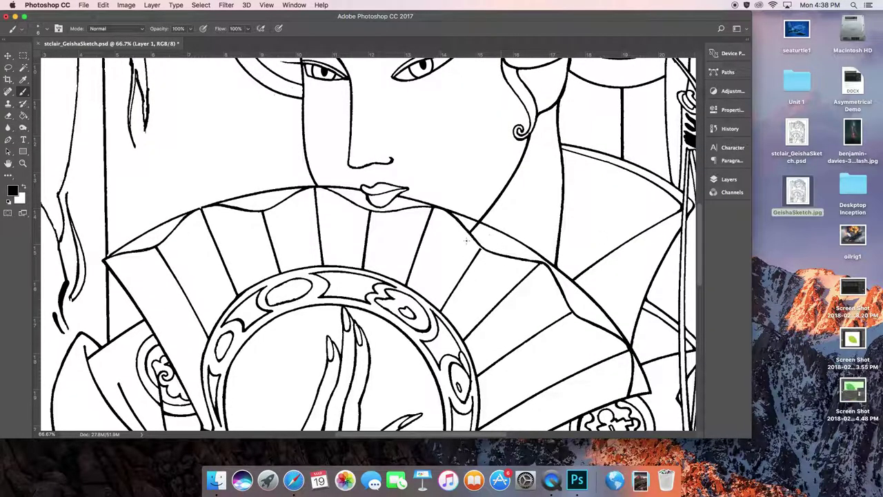
{"action": "scroll", "coordinate": [487, 235], "scroll_direction": "up", "scroll_amount": 5}
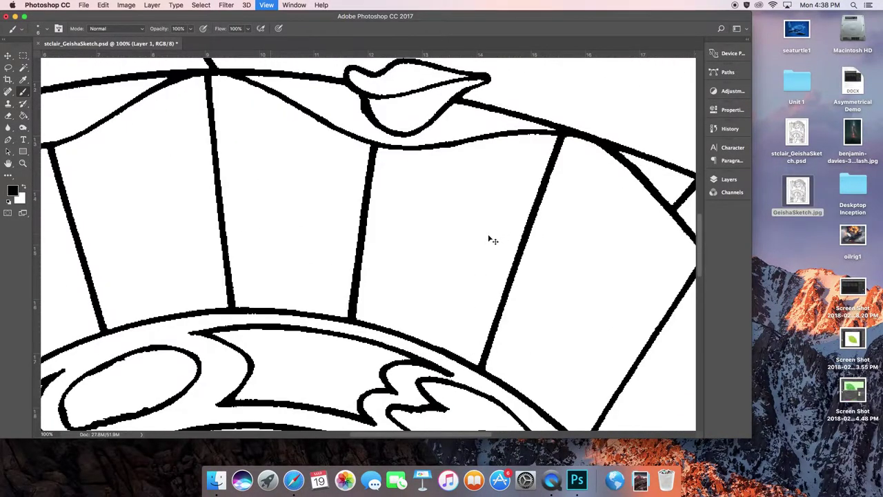
{"action": "left_click_drag", "start_coordinate": [456, 434], "coordinate": [504, 430]}
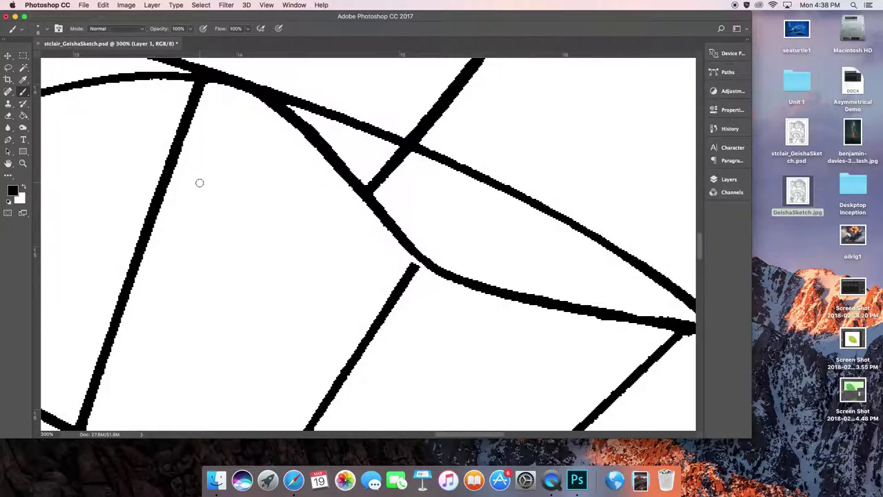
Step: Test a white fan panel's outline with the Magic Wand, deselect, return to the Brush, and zoom out
{"action": "left_click", "coordinate": [22, 68]}
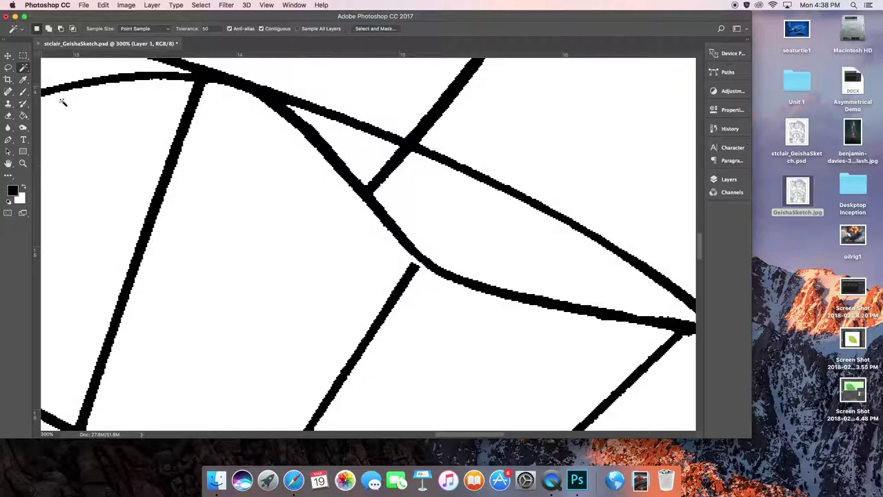
{"action": "left_click", "coordinate": [283, 206]}
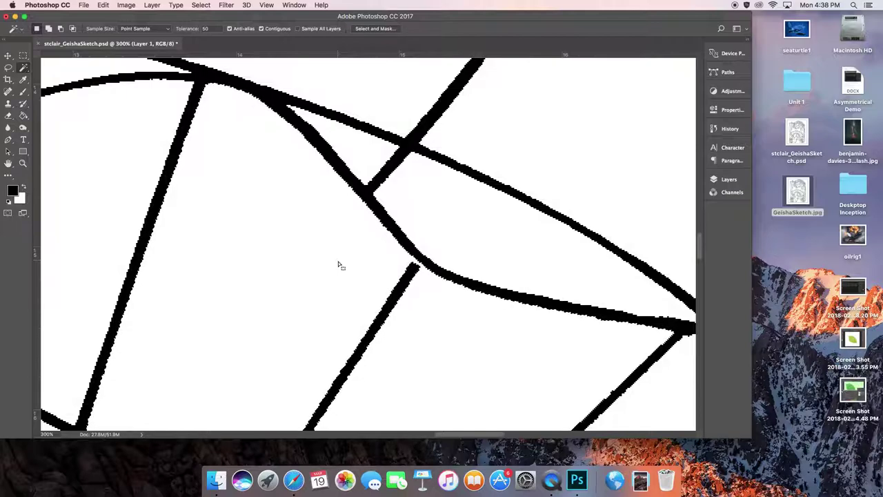
{"action": "key", "text": "super+d"}
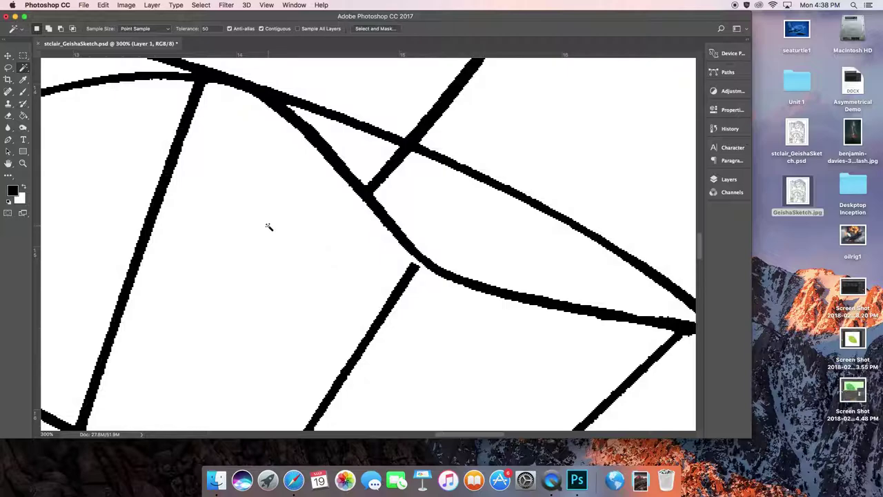
{"action": "key", "text": "b"}
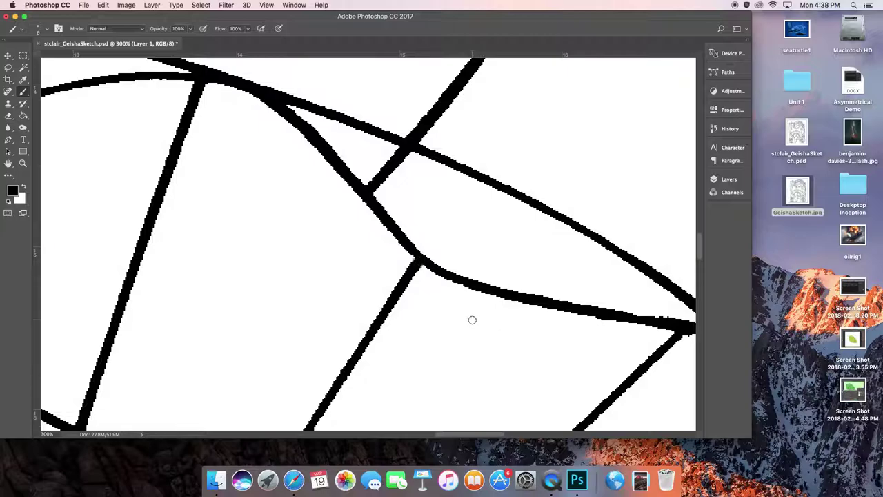
{"action": "key", "text": "super+minus"}
{"action": "key", "text": "super+minus"}
{"action": "key", "text": "super+minus"}
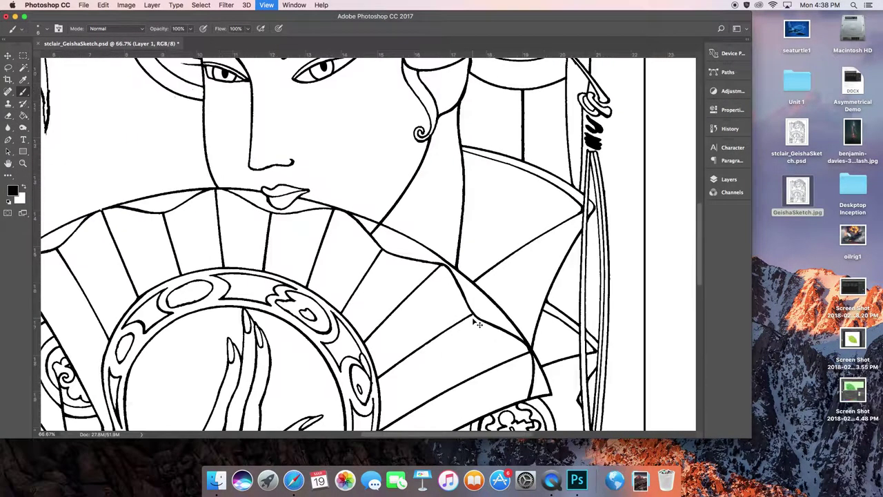
{"action": "key", "text": "super+minus"}
{"action": "key", "text": "super+minus"}
{"action": "key", "text": "super+minus"}
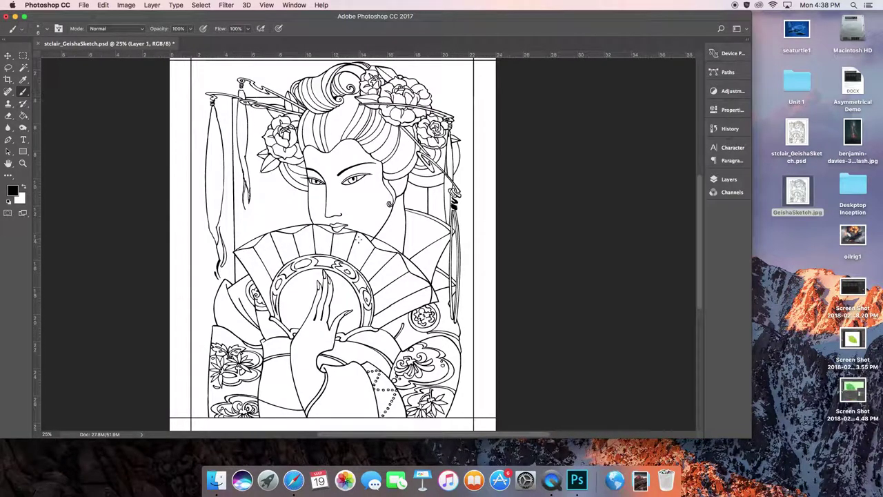
Step: Show the Layers panel and Shift-click alternating fan panels with the Magic Wand
{"action": "left_click", "coordinate": [728, 179]}
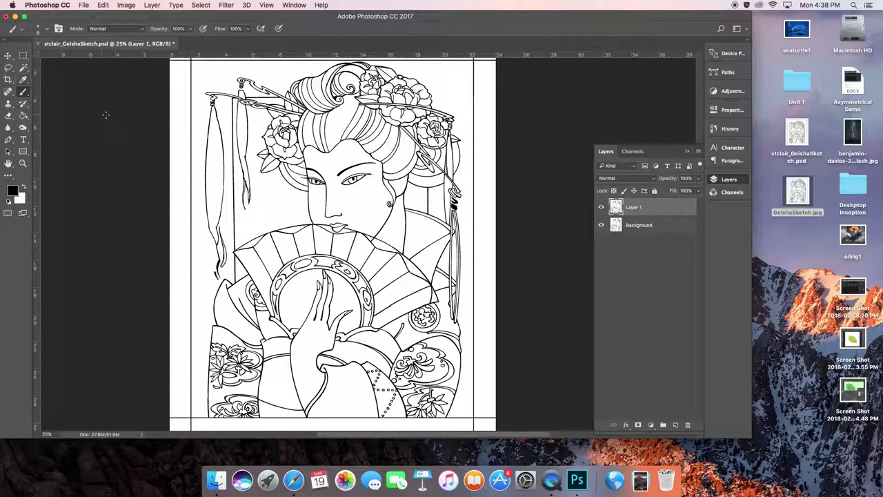
{"action": "key", "text": "w"}
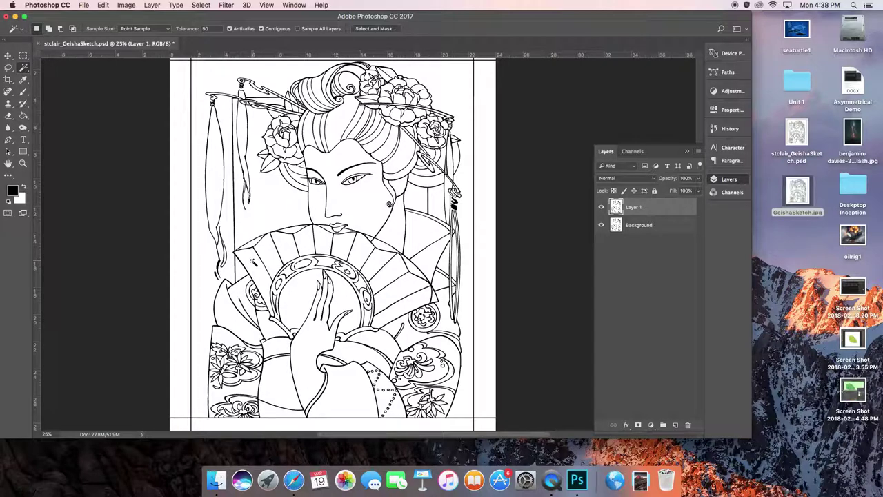
{"action": "key", "text": "shift"}
{"action": "left_click", "coordinate": [283, 243], "text": "shift"}
{"action": "left_click", "coordinate": [323, 237], "text": "shift"}
Step: Add a new layer masked to the fan selection and preview the mask on its own
{"action": "left_click", "coordinate": [677, 426]}
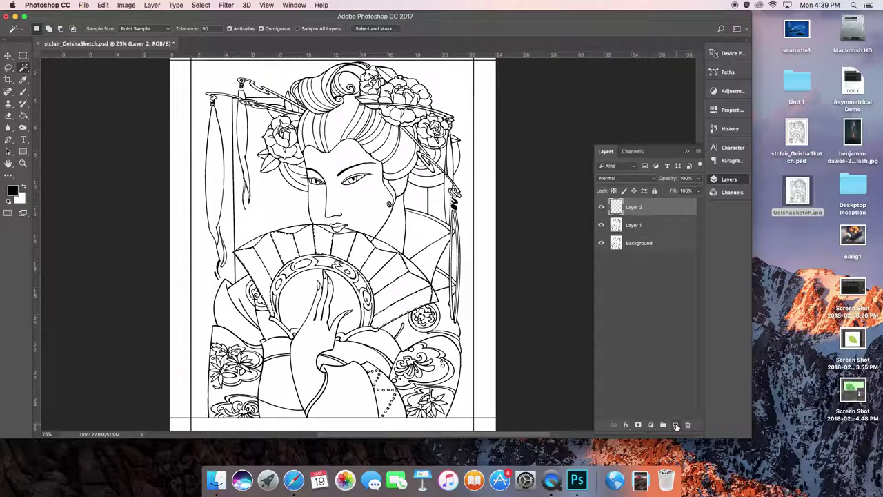
{"action": "left_click", "coordinate": [638, 425]}
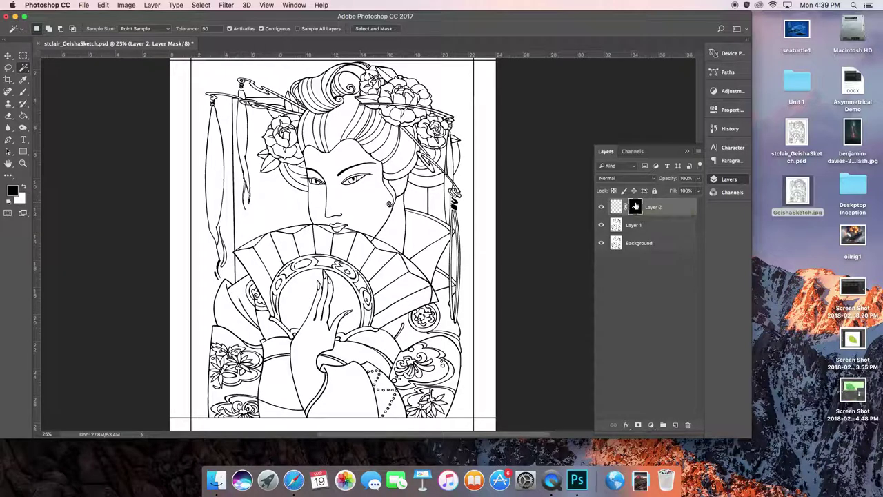
{"action": "left_click", "coordinate": [636, 206], "text": "alt"}
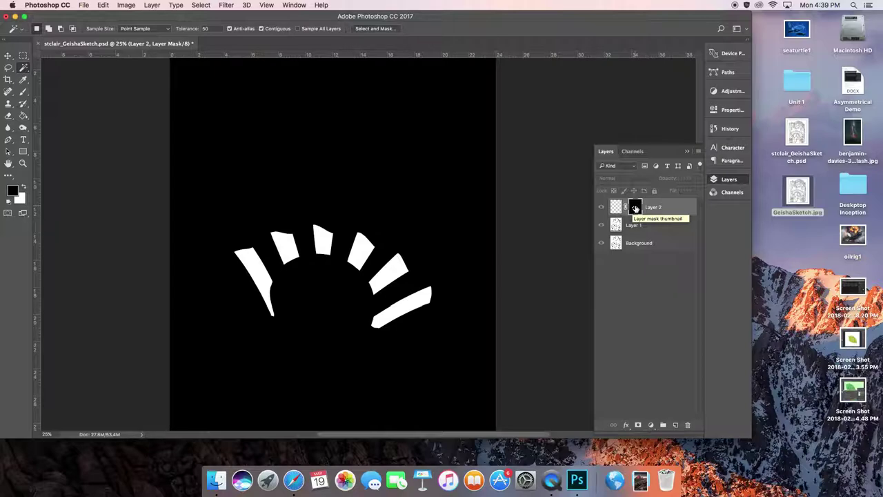
{"action": "left_click", "coordinate": [635, 207], "text": "alt"}
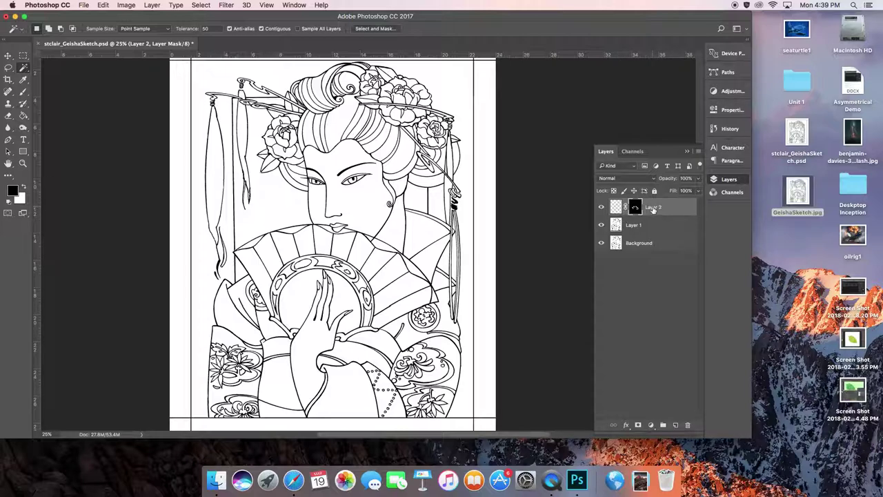
Step: Rename the new layer 'Fan'
{"action": "double_click", "coordinate": [653, 207]}
{"action": "type", "text": "Fan"}
{"action": "key", "text": "Return"}
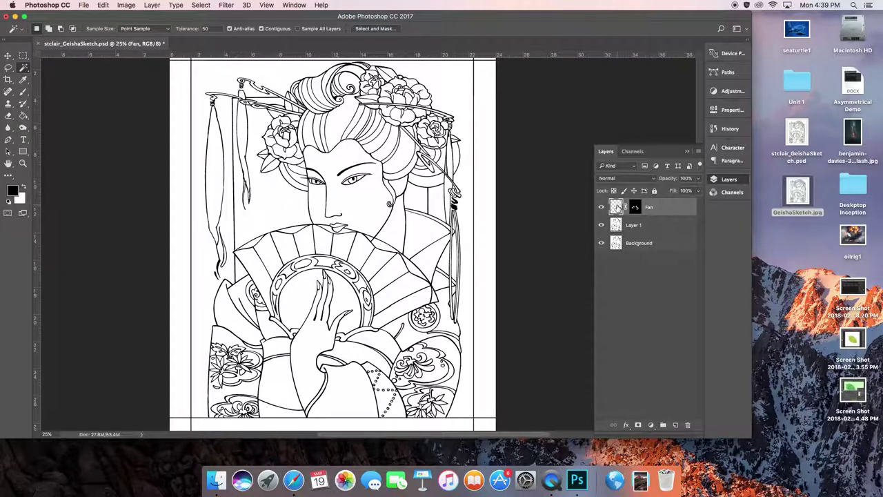
Step: Target the Fan layer's pixels and render Filter > Render > Clouds into the masked panels
{"action": "left_click", "coordinate": [635, 210]}
{"action": "left_click", "coordinate": [616, 208]}
{"action": "left_click", "coordinate": [226, 5]}
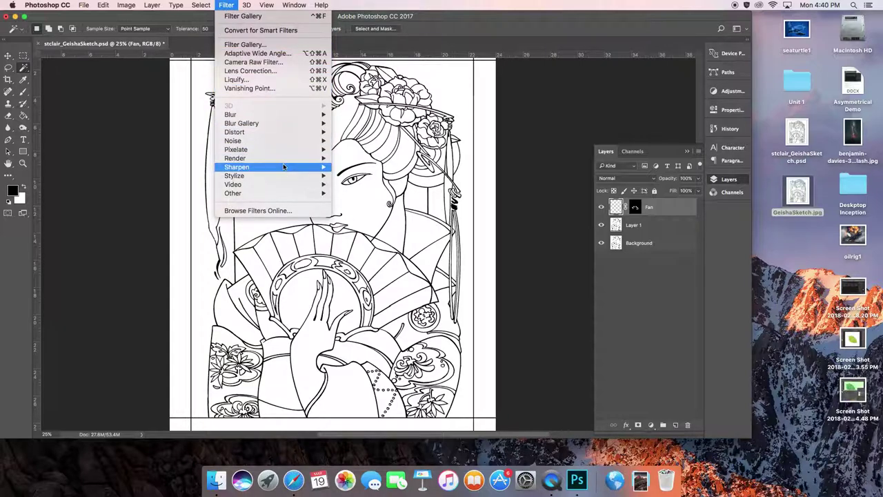
{"action": "mouse_move", "coordinate": [286, 158]}
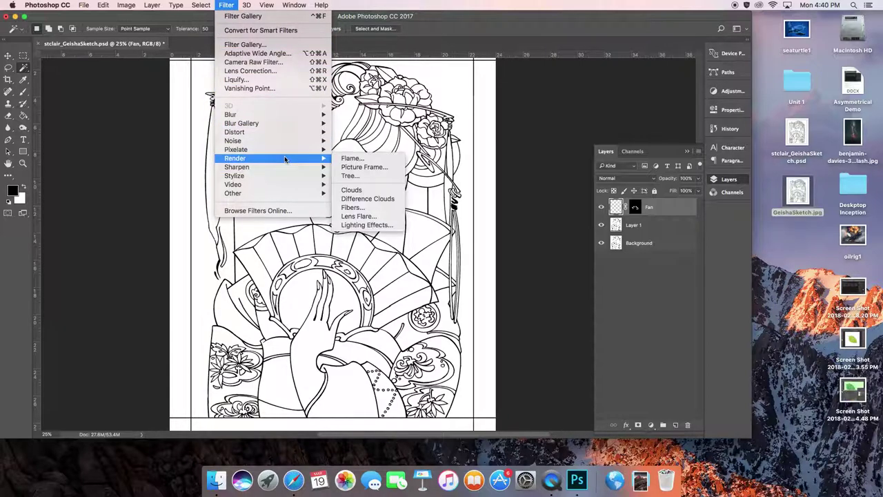
{"action": "left_click", "coordinate": [352, 189]}
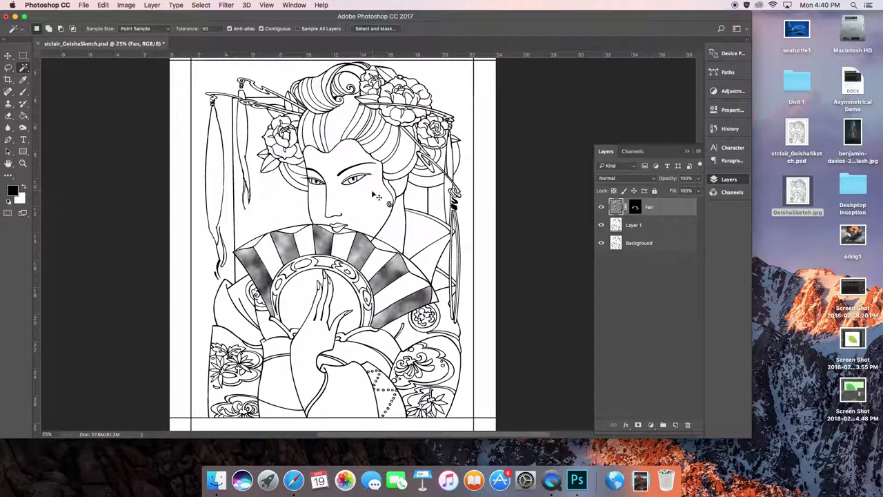
{"action": "scroll", "coordinate": [377, 197], "scroll_direction": "up", "scroll_amount": 2}
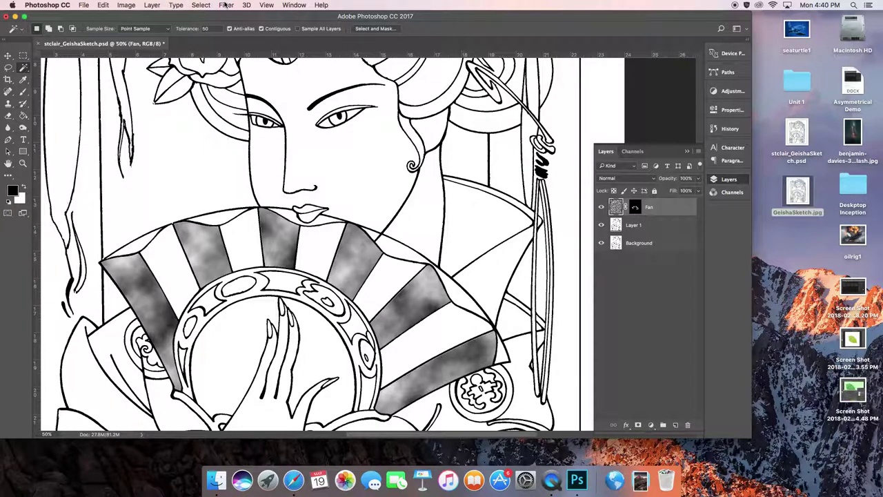
Step: Apply Frosted Glass from the Filter Gallery with Distortion 15, Smoothness 3 and about 195% scaling
{"action": "left_click", "coordinate": [227, 5]}
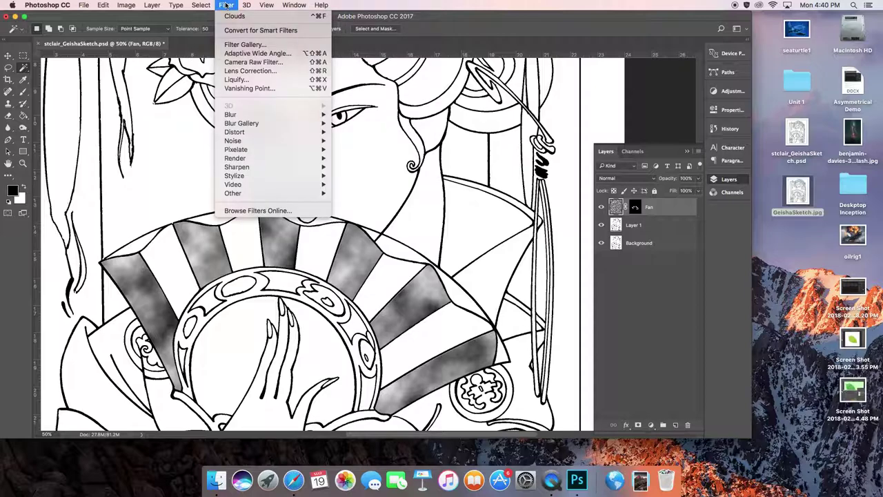
{"action": "left_click", "coordinate": [244, 46]}
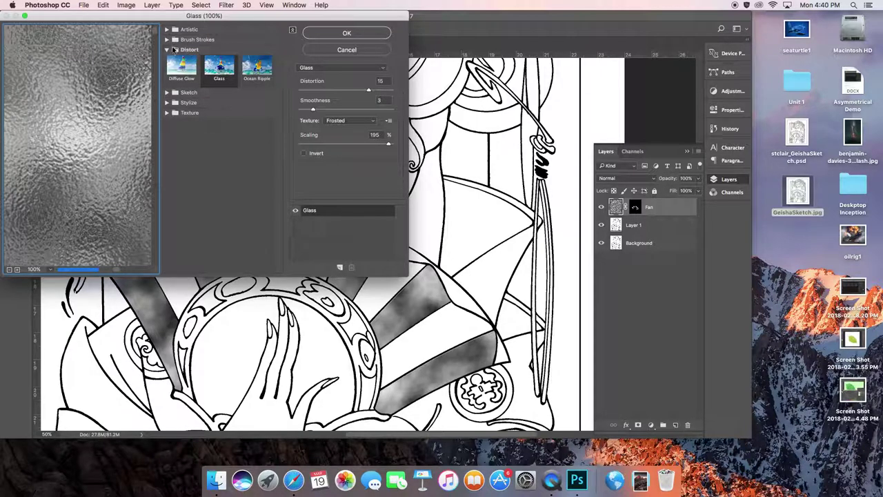
{"action": "left_click", "coordinate": [216, 72]}
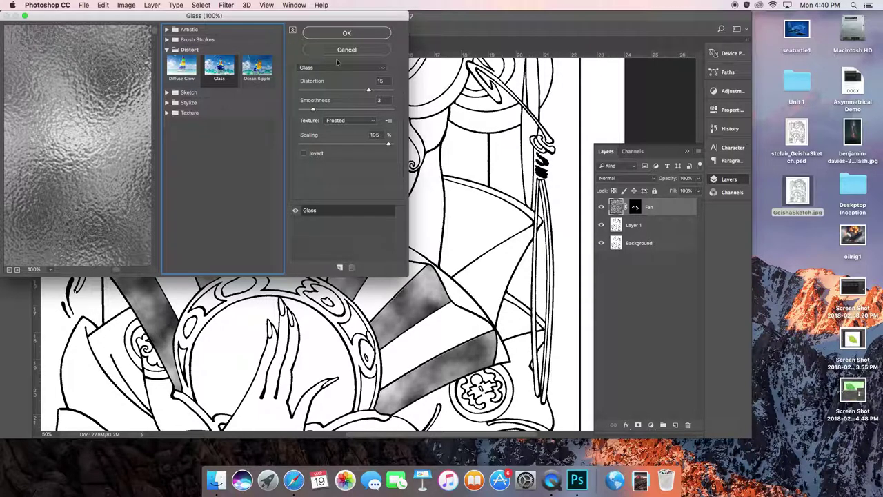
{"action": "mouse_move", "coordinate": [368, 92]}
{"action": "left_mouse_down"}
{"action": "mouse_move", "coordinate": [354, 91]}
{"action": "mouse_move", "coordinate": [374, 92]}
{"action": "left_mouse_up"}
{"action": "mouse_move", "coordinate": [311, 110]}
{"action": "left_mouse_down"}
{"action": "mouse_move", "coordinate": [348, 113]}
{"action": "mouse_move", "coordinate": [311, 116]}
{"action": "left_mouse_up"}
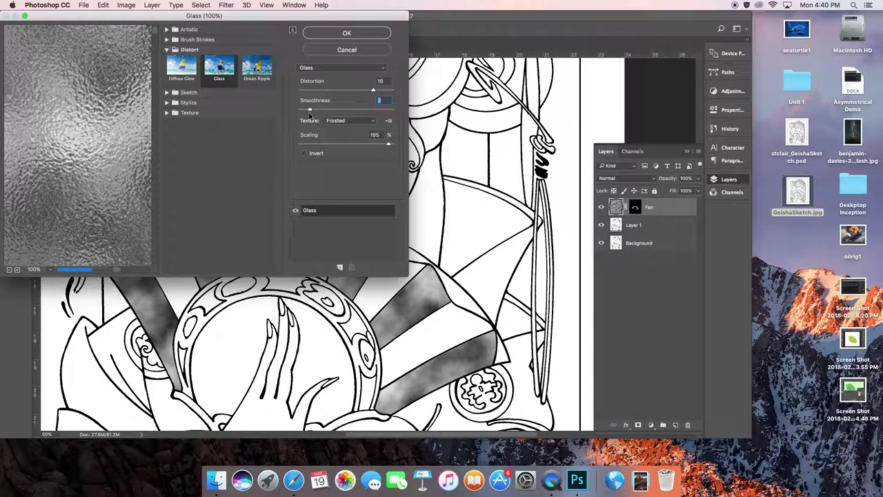
{"action": "left_click_drag", "start_coordinate": [374, 90], "coordinate": [370, 92]}
{"action": "mouse_move", "coordinate": [387, 141]}
{"action": "left_mouse_down"}
{"action": "mouse_move", "coordinate": [373, 146]}
{"action": "mouse_move", "coordinate": [388, 148]}
{"action": "left_mouse_up"}
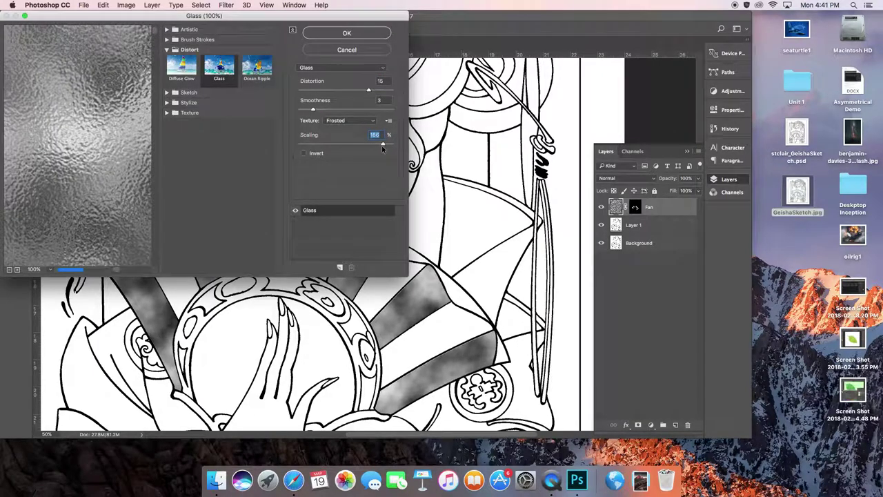
{"action": "left_click", "coordinate": [347, 33]}
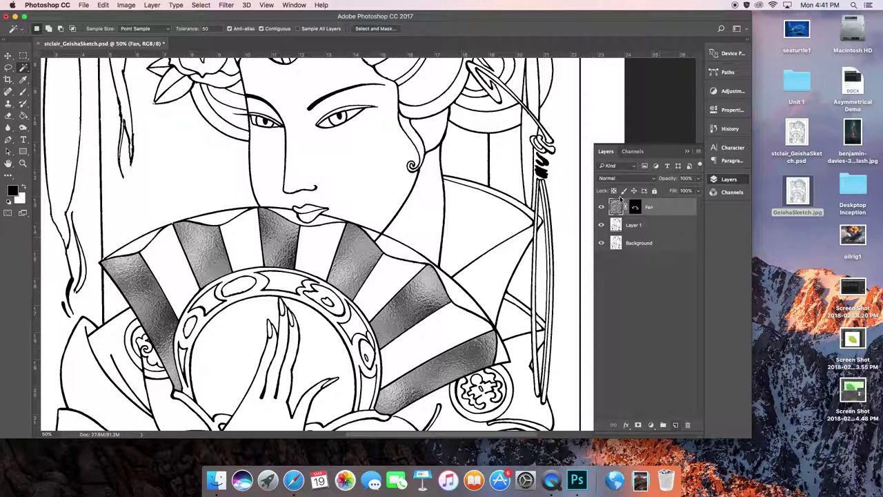
Step: Add a layer above Fan, stamp the visible artwork into it, then fill it with bright green 0fb546
{"action": "left_click", "coordinate": [675, 426]}
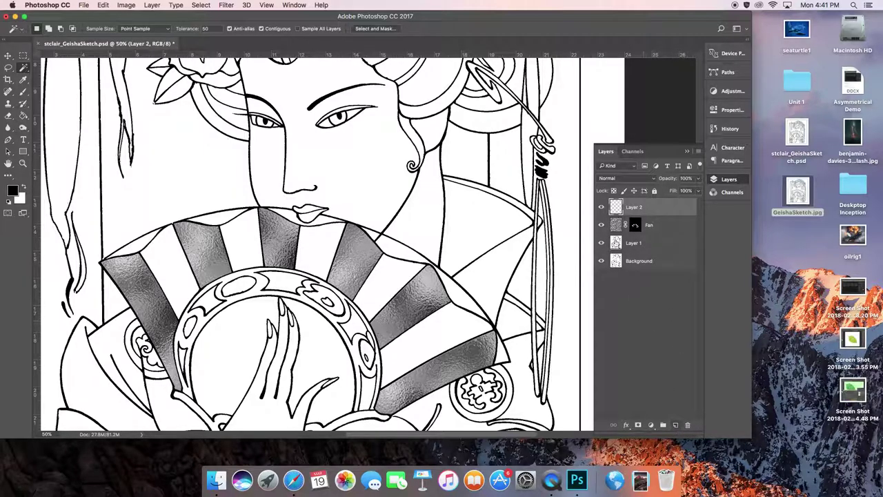
{"action": "key", "text": "super+alt+shift+e"}
{"action": "left_click", "coordinate": [24, 116]}
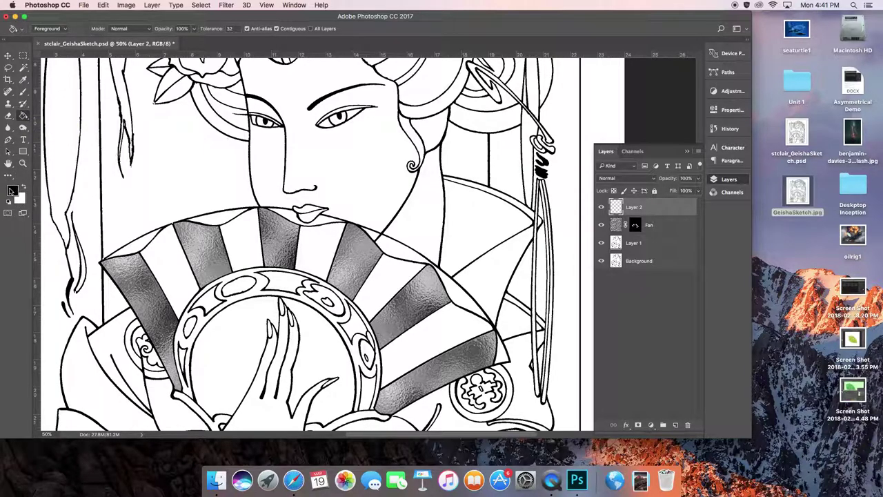
{"action": "left_click", "coordinate": [14, 192]}
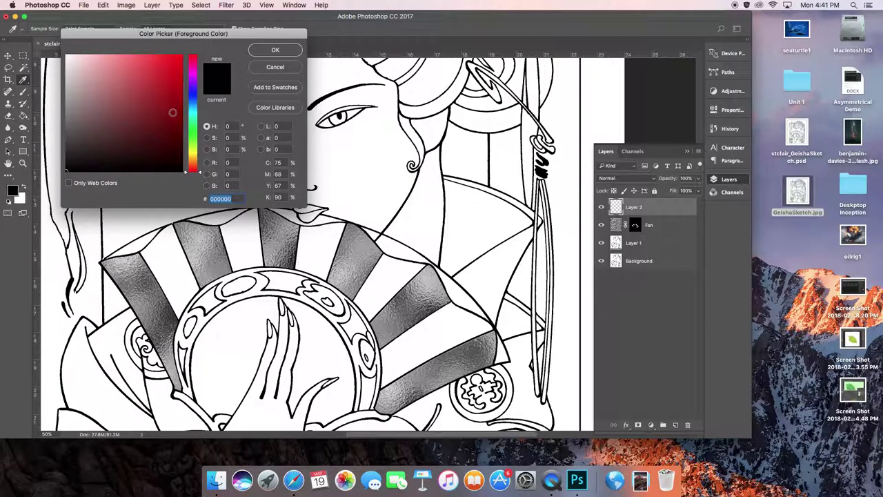
{"action": "left_click", "coordinate": [194, 127]}
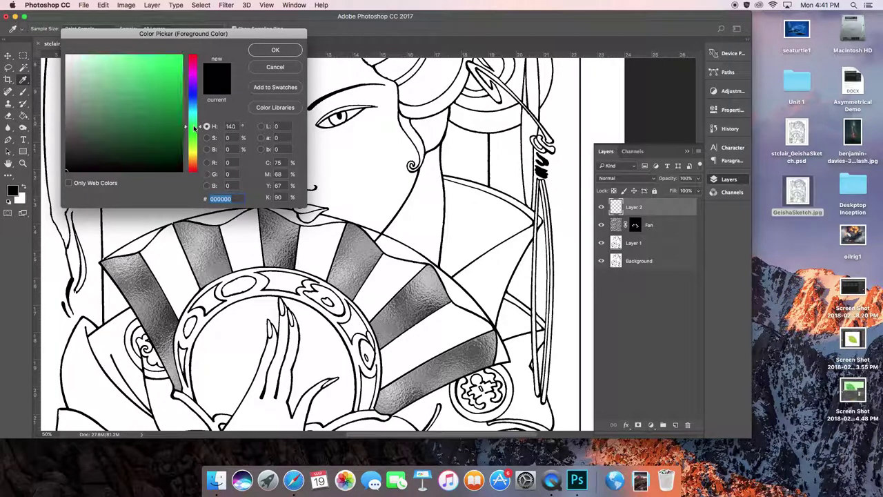
{"action": "left_click", "coordinate": [175, 117]}
{"action": "left_click", "coordinate": [173, 95]}
{"action": "left_click", "coordinate": [172, 88]}
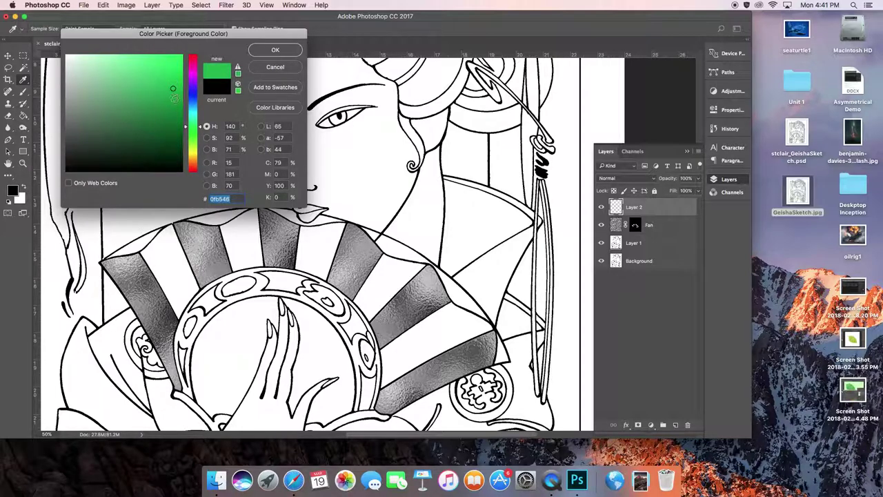
{"action": "left_click", "coordinate": [276, 51]}
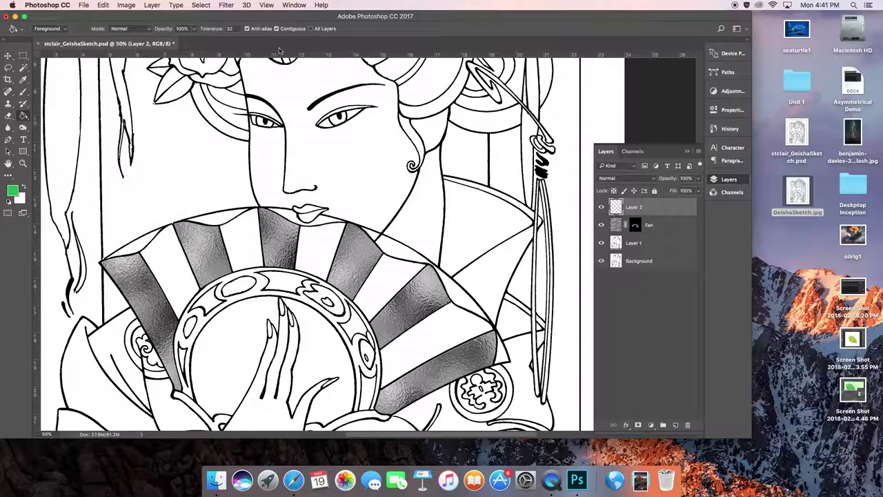
{"action": "left_click", "coordinate": [359, 181]}
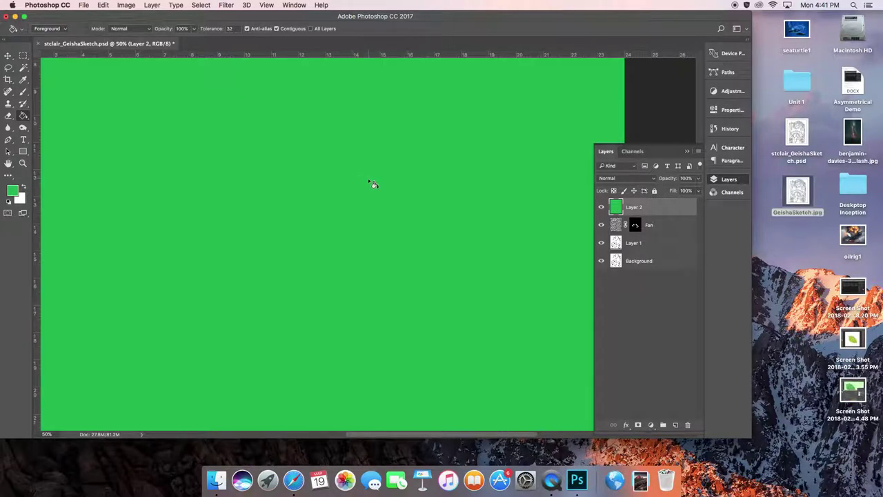
Step: Zoom out and clip the green Layer 2 to the Fan layer
{"action": "key", "text": "super+minus"}
{"action": "key", "text": "super+minus"}
{"action": "key", "text": "super+minus"}
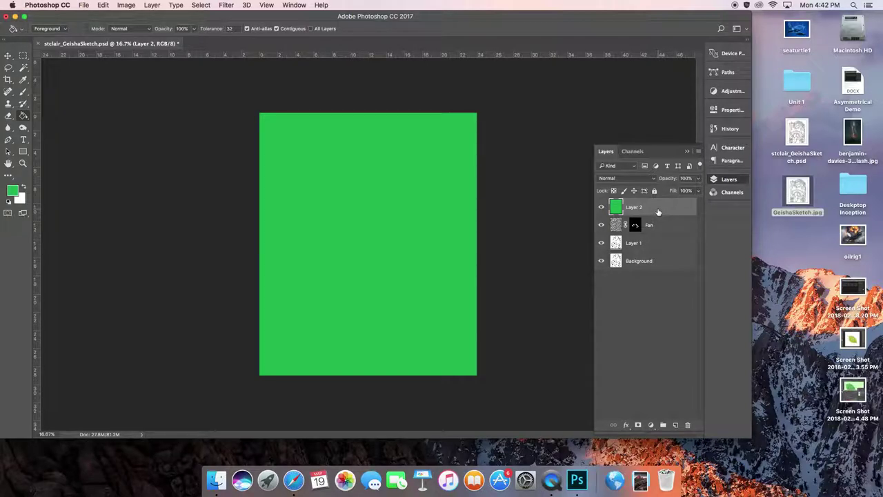
{"action": "left_click_drag", "start_coordinate": [658, 216], "coordinate": [653, 212]}
{"action": "left_click", "coordinate": [653, 212], "text": "alt"}
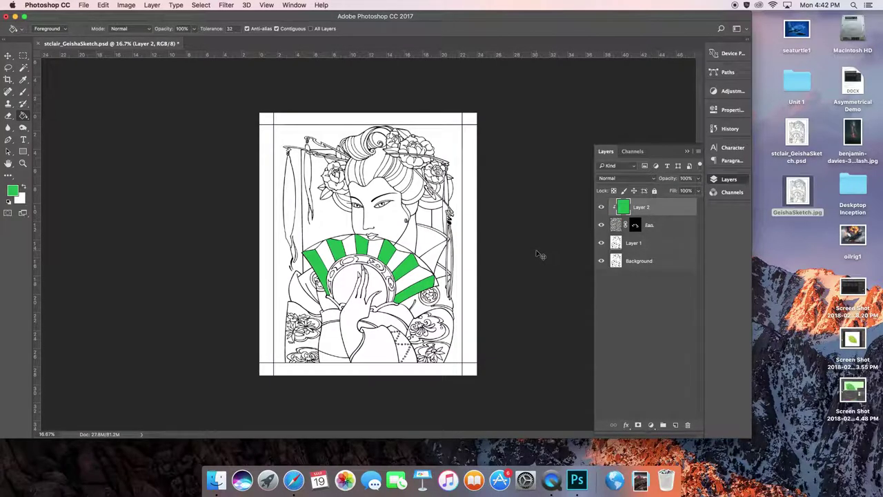
Step: Set Layer 2's blend mode to Overlay after comparing Soft Light and Vivid Light
{"action": "key", "text": "super+plus"}
{"action": "key", "text": "super+plus"}
{"action": "key", "text": "super+plus"}
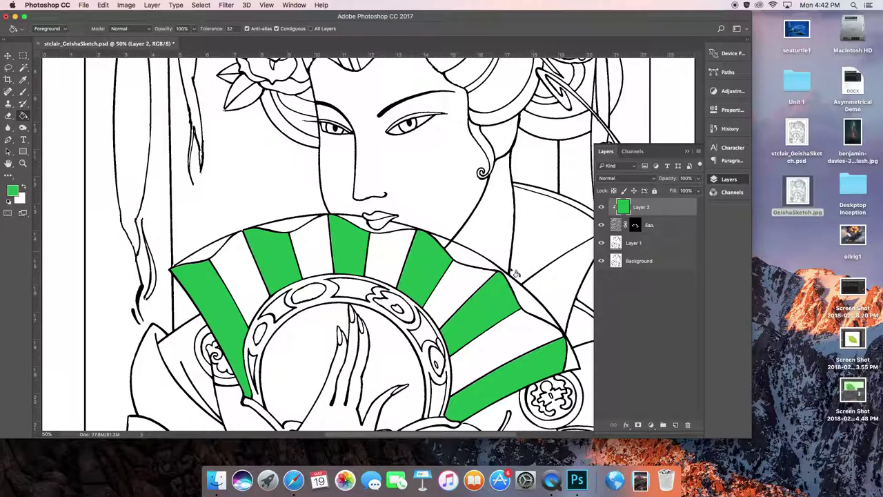
{"action": "scroll", "coordinate": [493, 256], "scroll_direction": "down", "scroll_amount": 4}
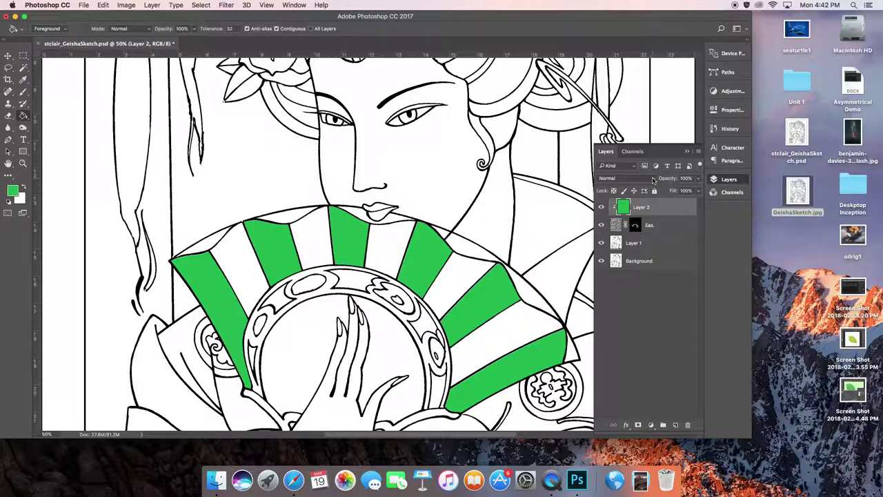
{"action": "left_click", "coordinate": [653, 180]}
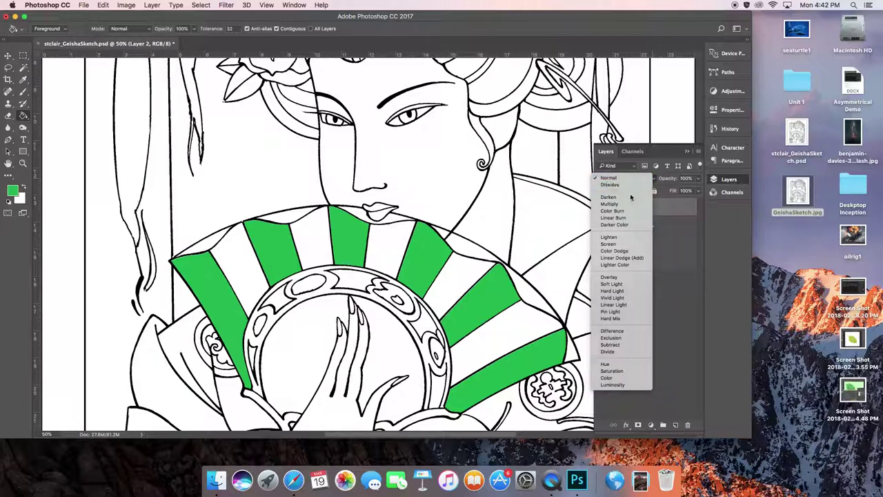
{"action": "left_click", "coordinate": [636, 278]}
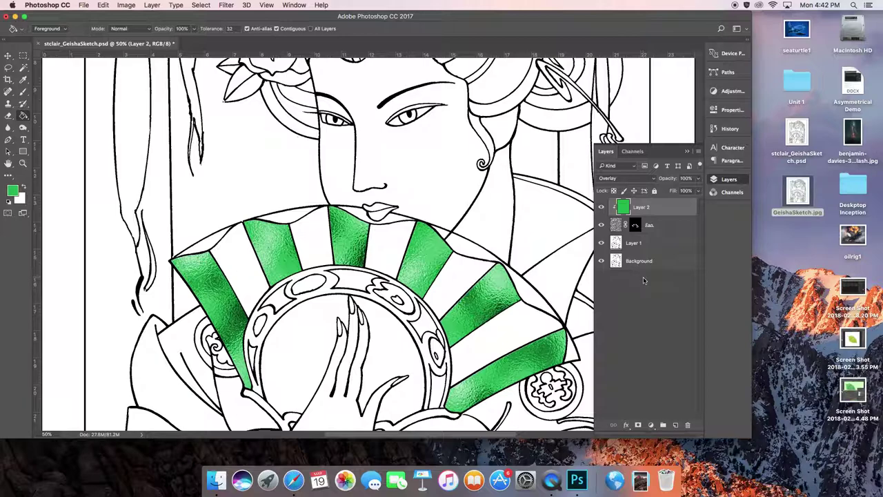
{"action": "left_click", "coordinate": [650, 179]}
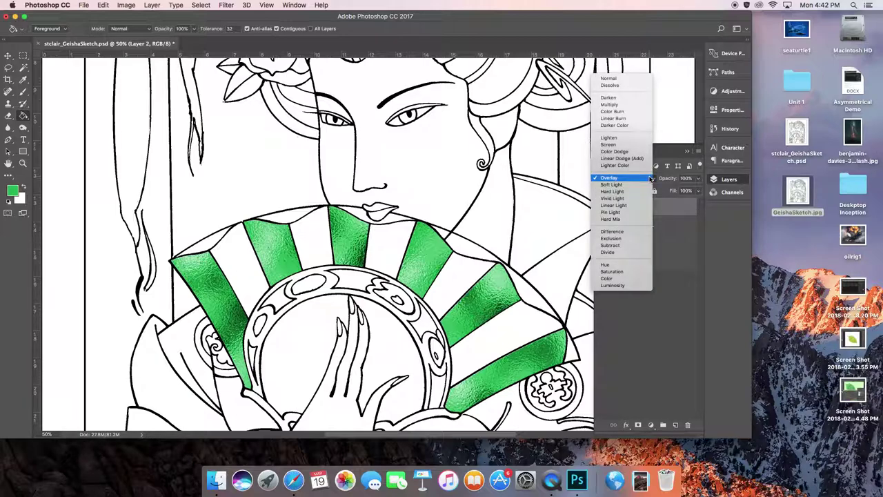
{"action": "left_click", "coordinate": [645, 184]}
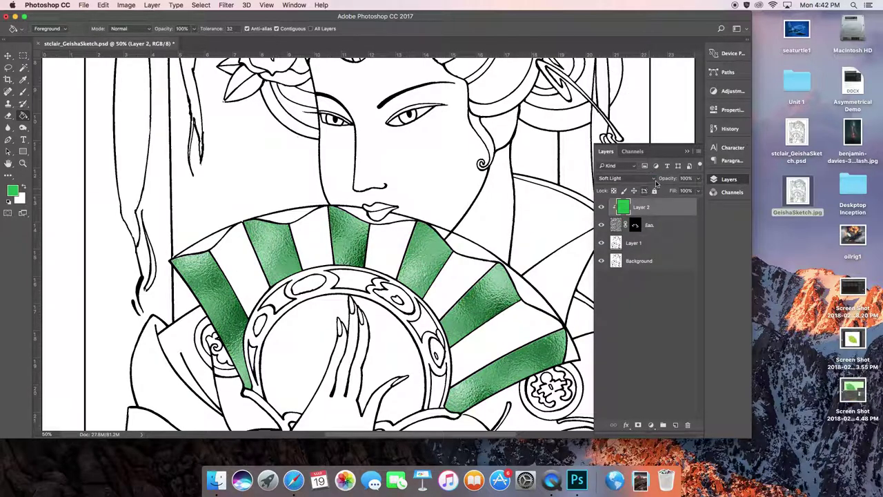
{"action": "left_click", "coordinate": [655, 179]}
{"action": "left_click", "coordinate": [643, 191]}
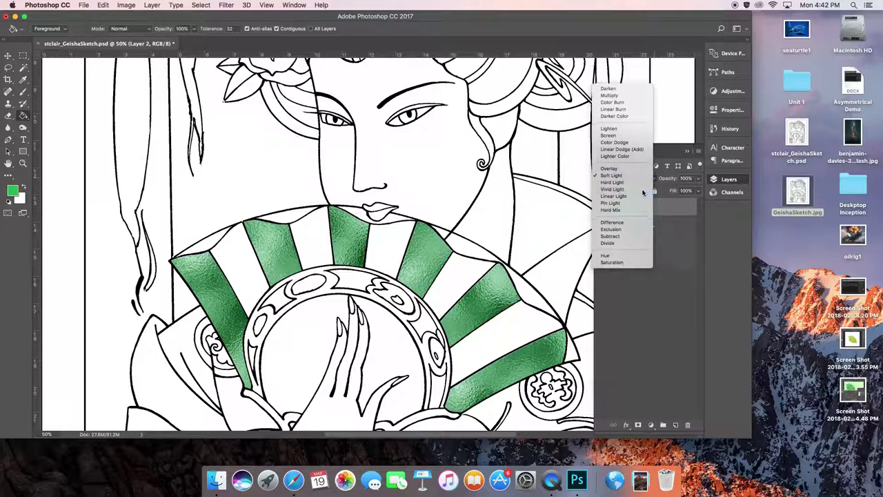
{"action": "left_click", "coordinate": [649, 179]}
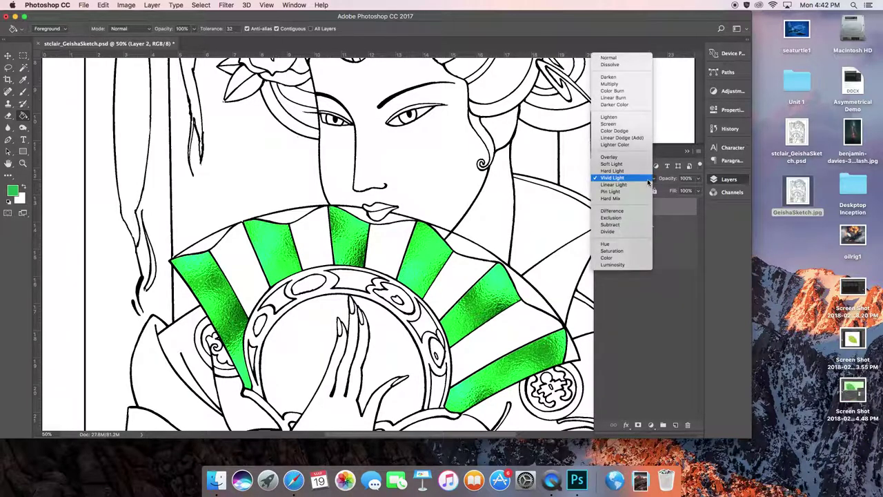
{"action": "left_click", "coordinate": [648, 158]}
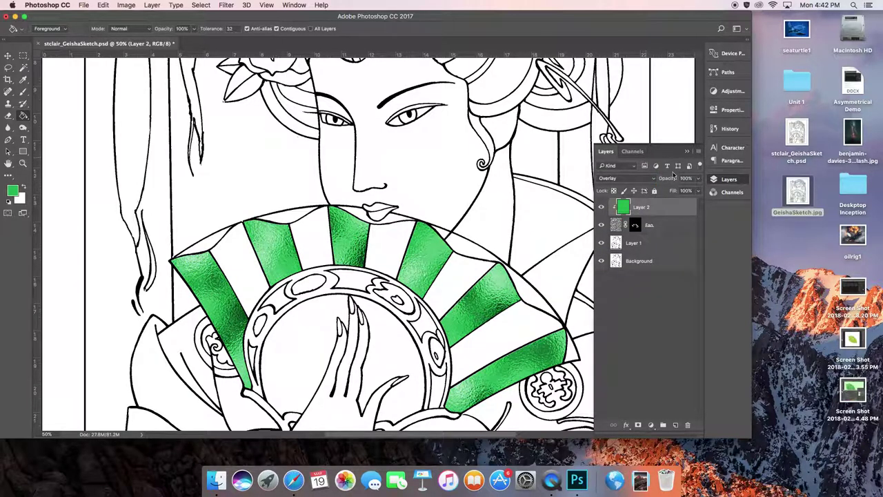
Step: Lower Layer 2's opacity to about 61% and deselect the layer
{"action": "mouse_move", "coordinate": [673, 180]}
{"action": "left_mouse_down"}
{"action": "mouse_move", "coordinate": [654, 183]}
{"action": "mouse_move", "coordinate": [686, 178]}
{"action": "left_mouse_up"}
{"action": "left_click", "coordinate": [646, 290]}
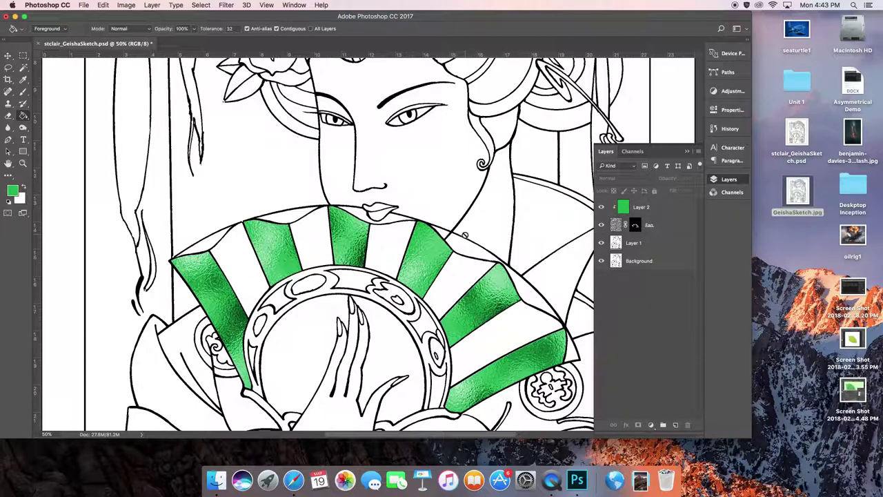
{"action": "scroll", "coordinate": [465, 235], "scroll_direction": "down", "scroll_amount": 1}
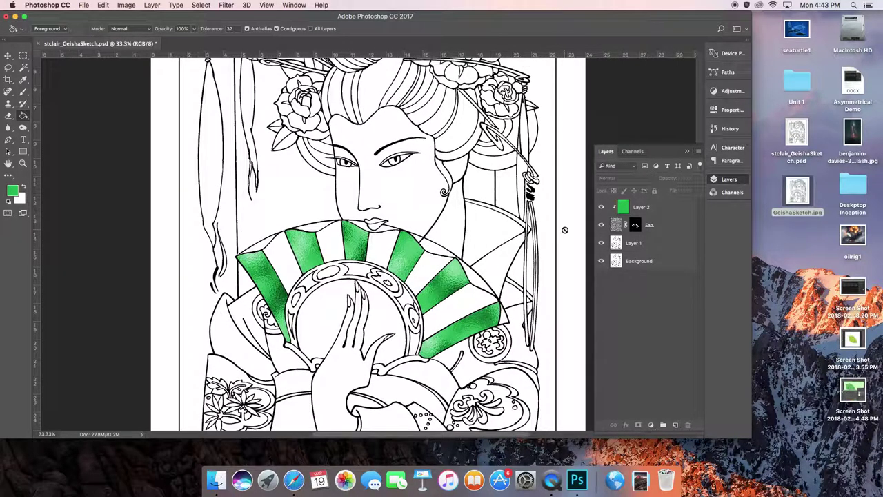
Step: Add Layer 3 above Layer 1 with a black mask, targeting its pixels rather than the mask
{"action": "left_click", "coordinate": [645, 245]}
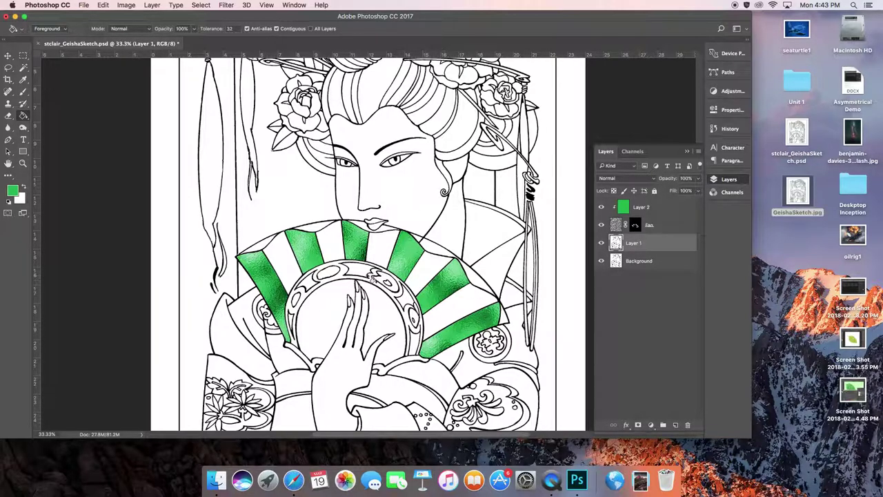
{"action": "key", "text": "w"}
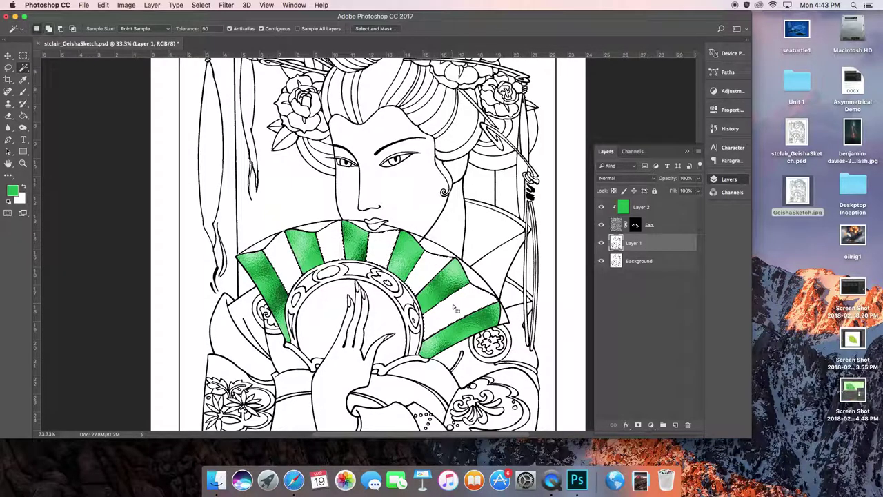
{"action": "left_click", "coordinate": [675, 425]}
{"action": "left_click", "coordinate": [637, 426]}
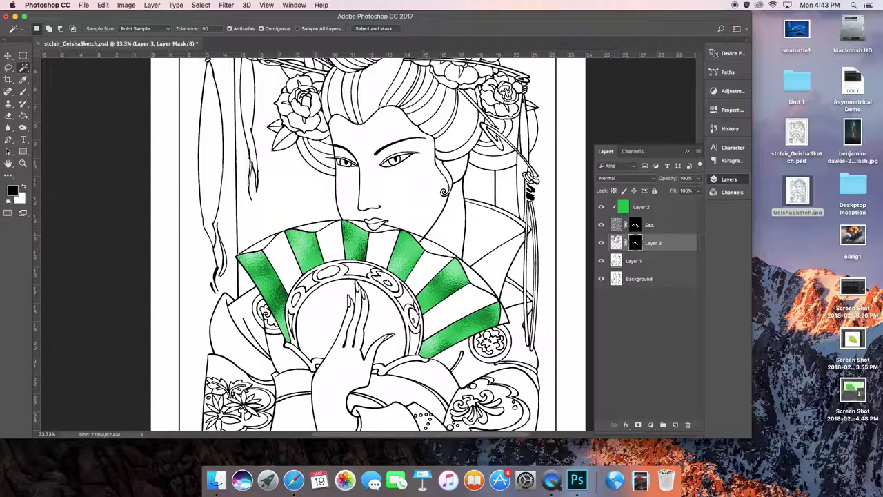
{"action": "left_click", "coordinate": [617, 241]}
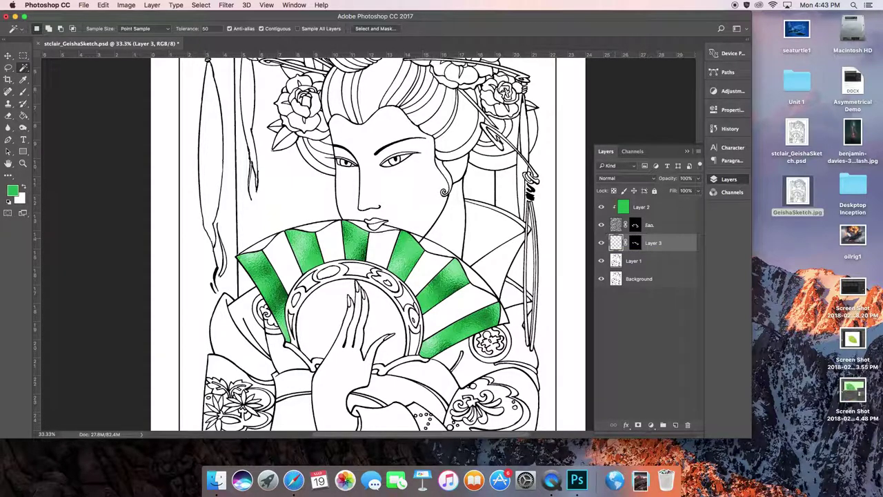
Step: Render Clouds on Layer 3, then undo the green-tinted result
{"action": "left_click", "coordinate": [226, 4]}
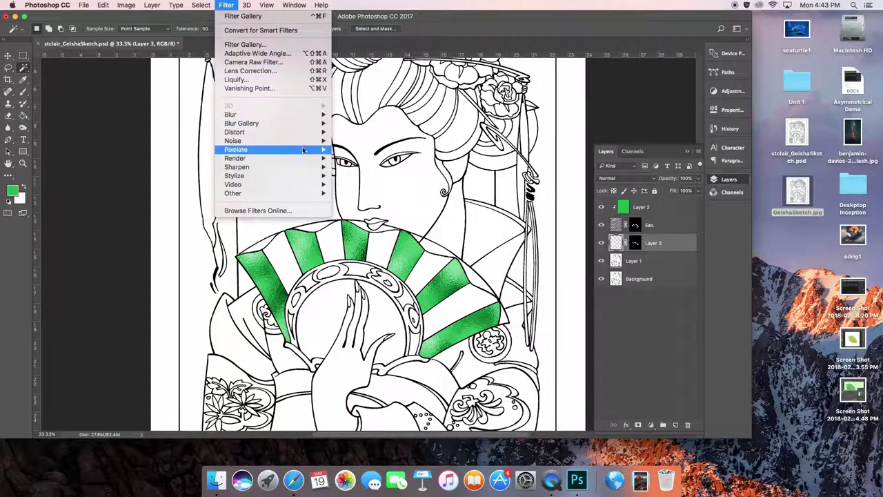
{"action": "mouse_move", "coordinate": [318, 158]}
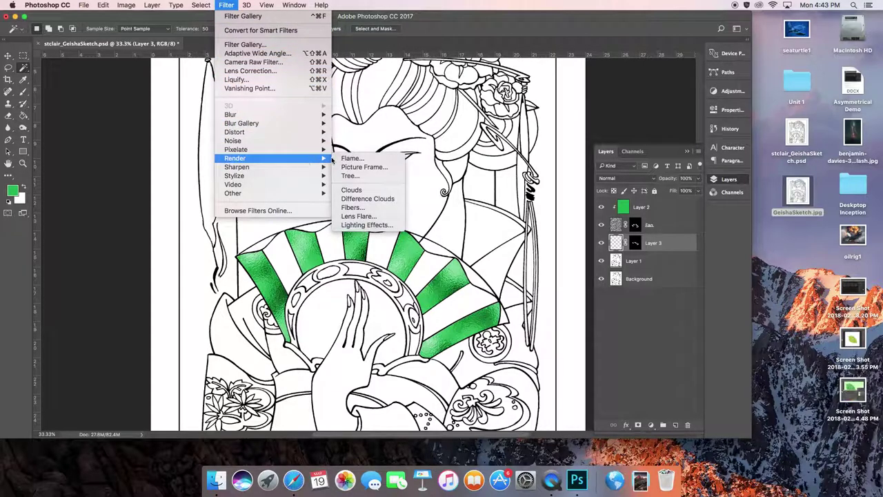
{"action": "left_click", "coordinate": [352, 190]}
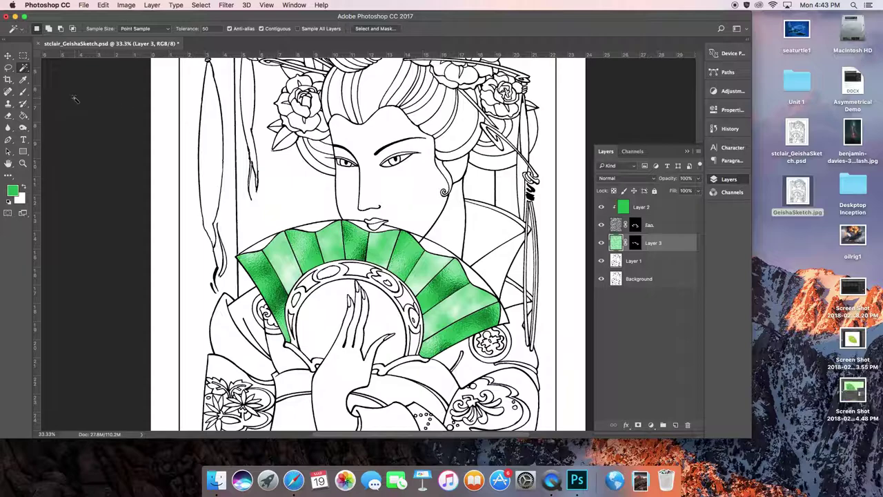
{"action": "key", "text": "super+z"}
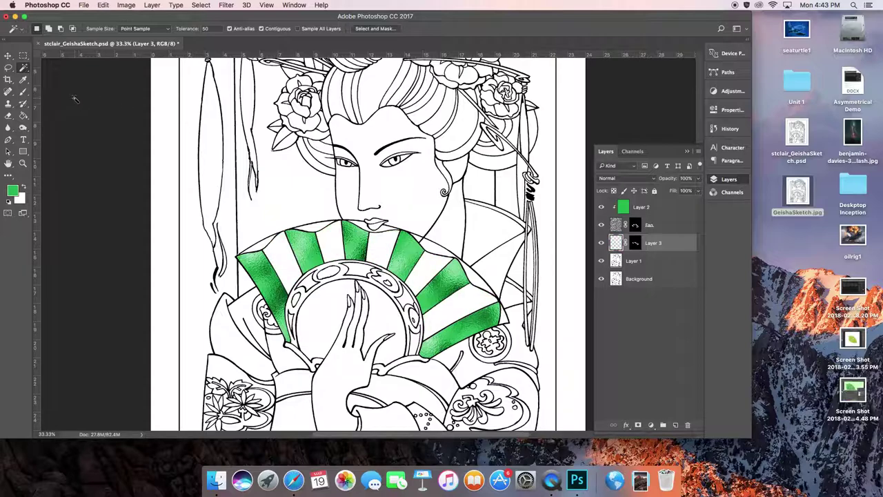
Step: Reset colours to black and white and render grey clouds onto Layer 3
{"action": "left_click", "coordinate": [9, 201]}
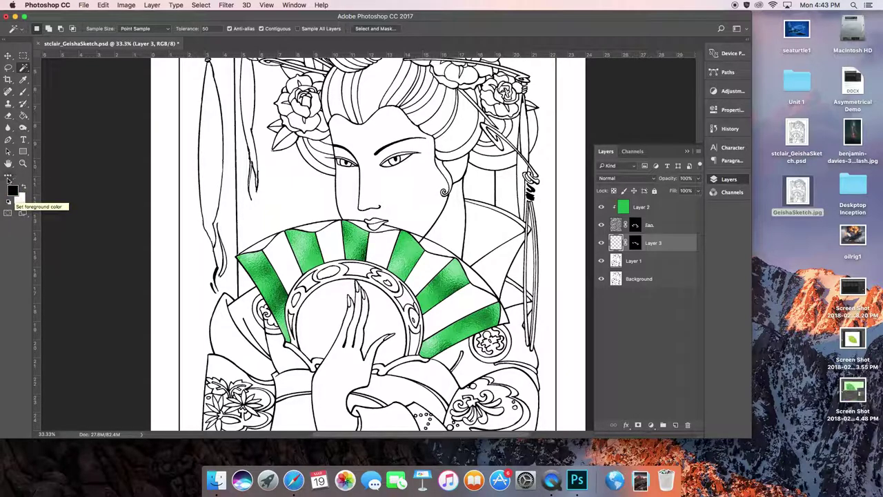
{"action": "left_click", "coordinate": [227, 5]}
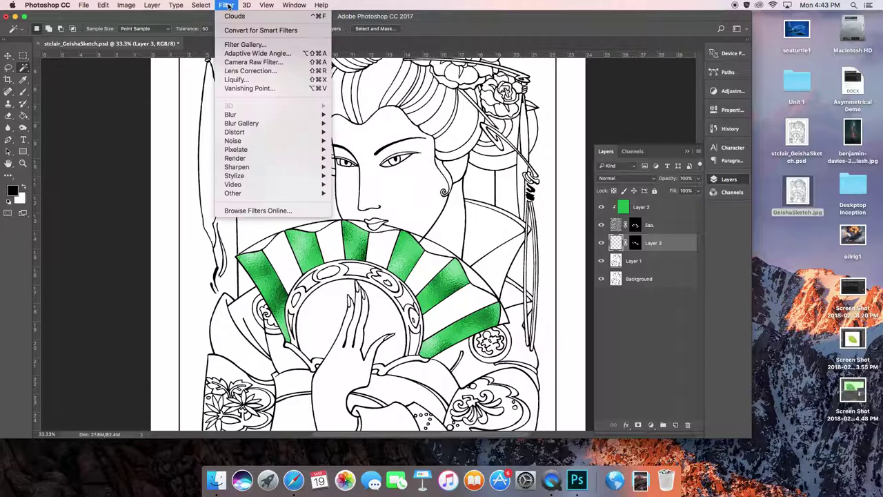
{"action": "mouse_move", "coordinate": [295, 159]}
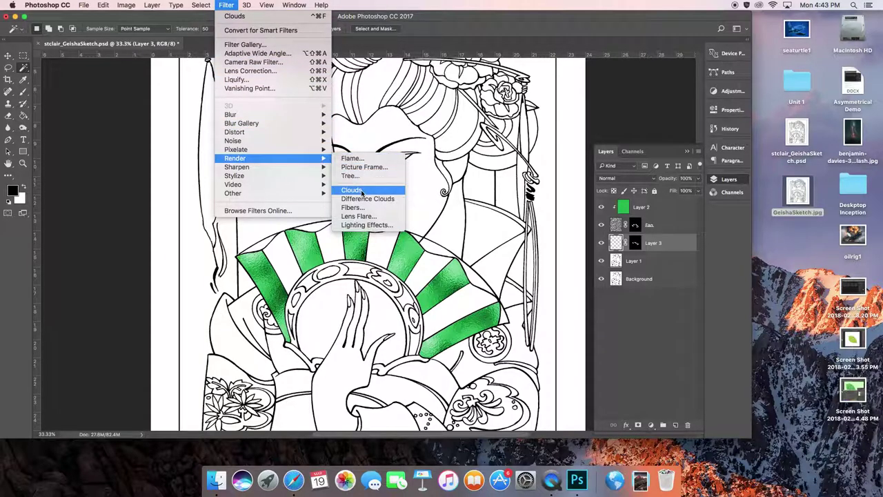
{"action": "left_click", "coordinate": [361, 189]}
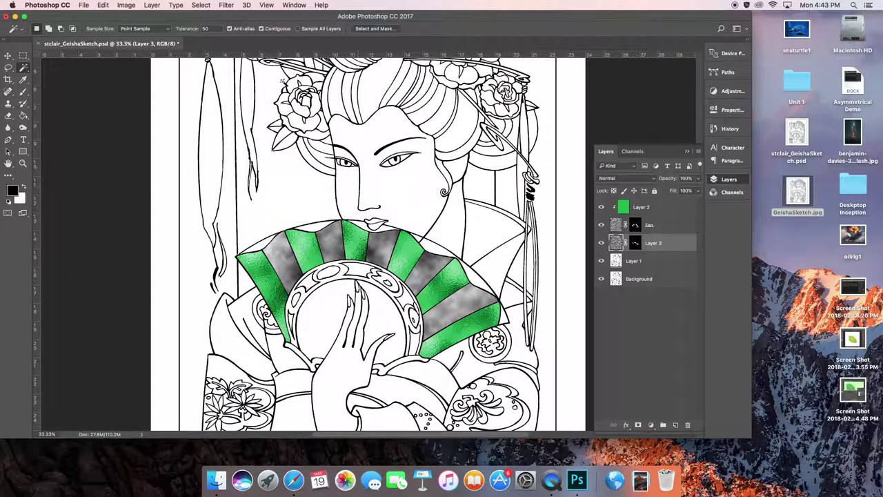
{"action": "left_click", "coordinate": [226, 6]}
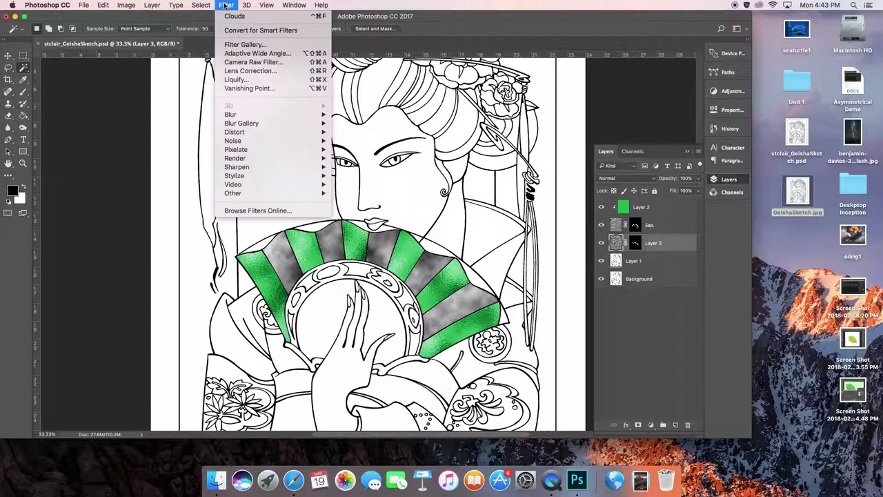
Step: Apply Frosted Glass with Distortion 18, Smoothness 5 and Scaling 153 to Layer 3
{"action": "left_click", "coordinate": [246, 44]}
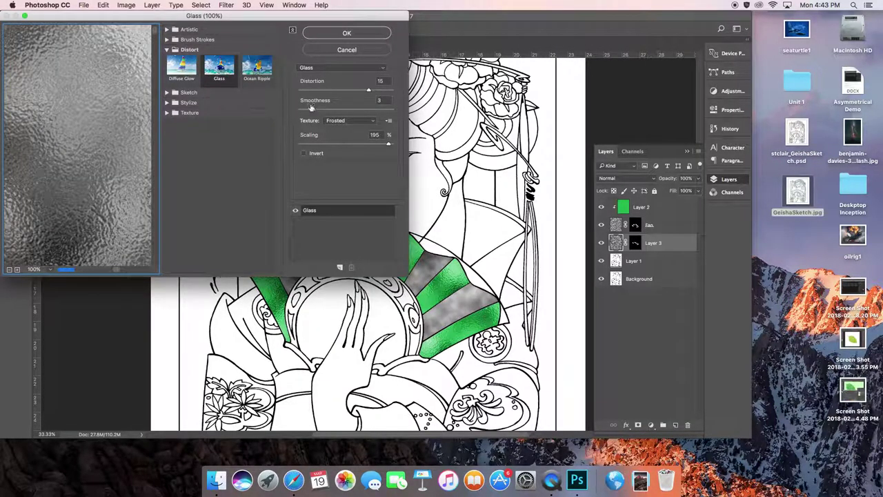
{"action": "left_click_drag", "start_coordinate": [368, 90], "coordinate": [356, 93]}
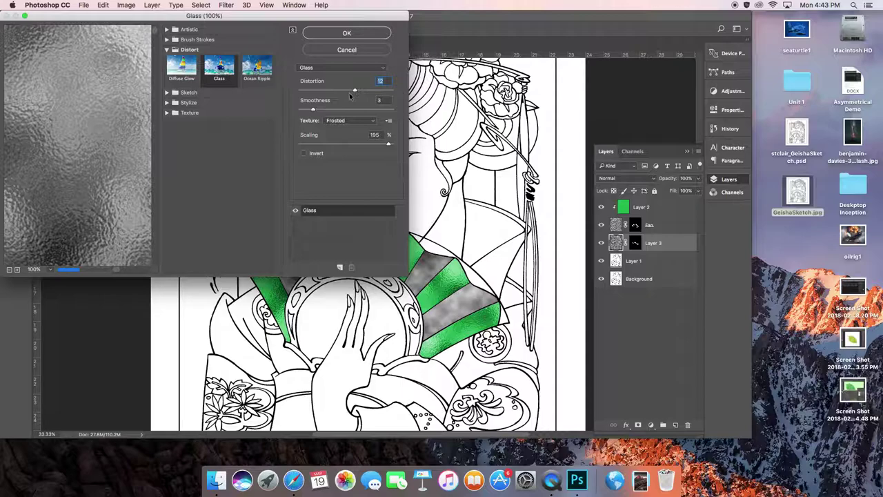
{"action": "left_click_drag", "start_coordinate": [314, 111], "coordinate": [334, 111]}
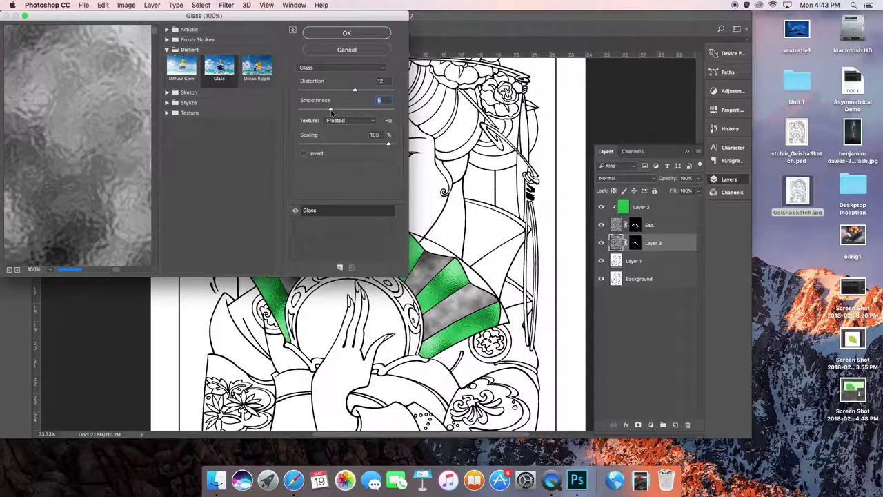
{"action": "left_click_drag", "start_coordinate": [330, 112], "coordinate": [380, 92]}
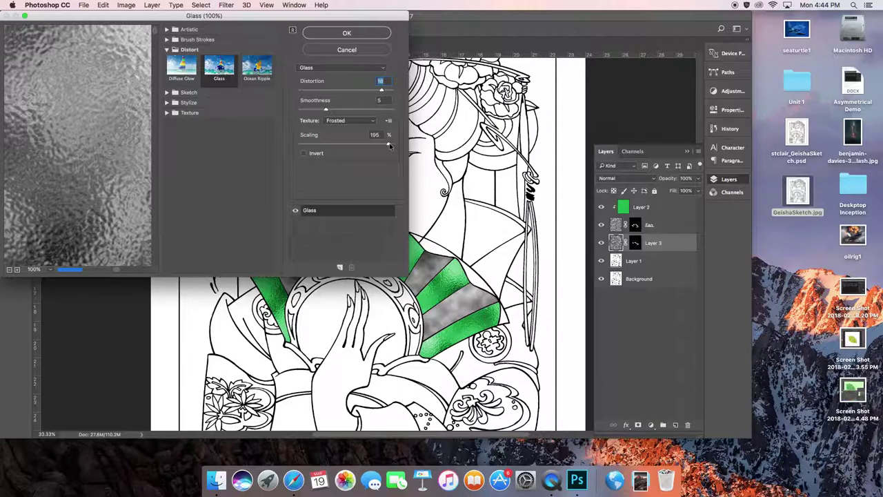
{"action": "left_click_drag", "start_coordinate": [390, 146], "coordinate": [363, 145]}
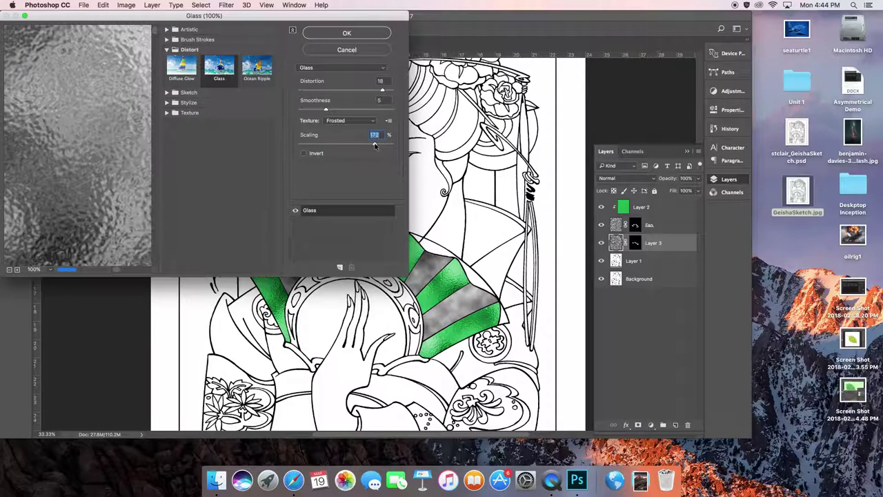
{"action": "left_click", "coordinate": [353, 30]}
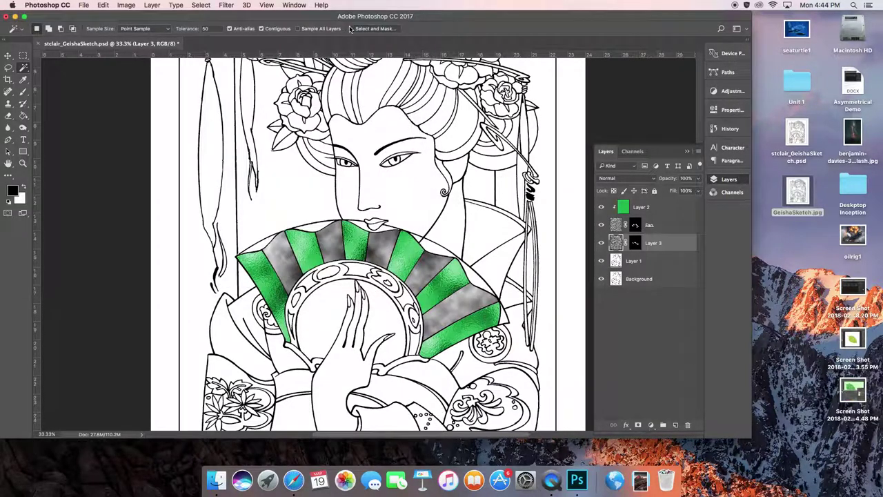
Step: Add Layer 4 and set the foreground colour to dark green #085f19
{"action": "left_click", "coordinate": [676, 425]}
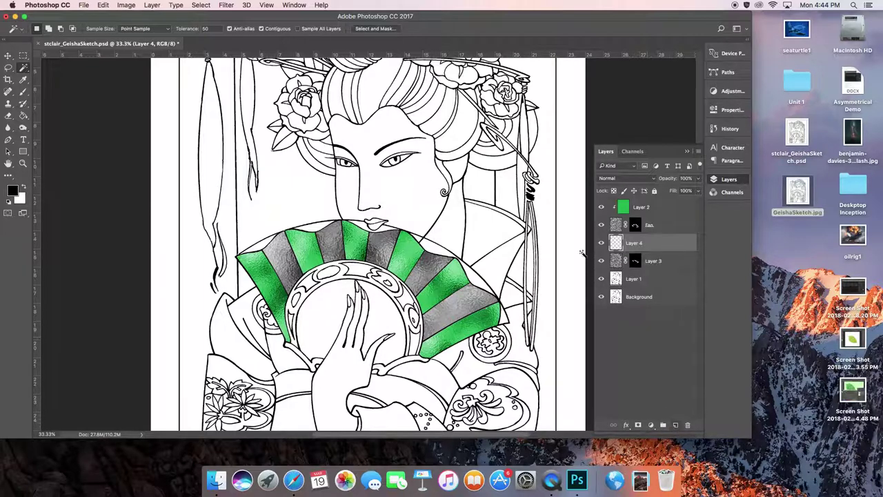
{"action": "left_click", "coordinate": [15, 191]}
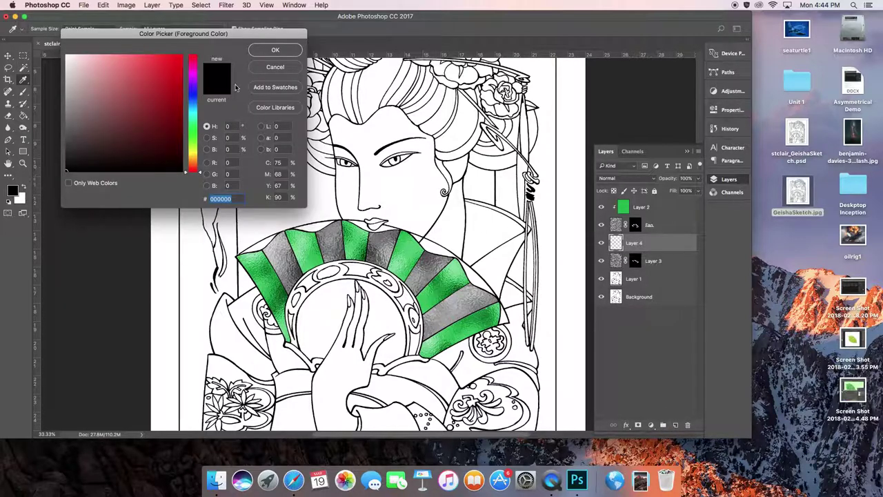
{"action": "left_click", "coordinate": [194, 129]}
{"action": "left_click", "coordinate": [172, 128]}
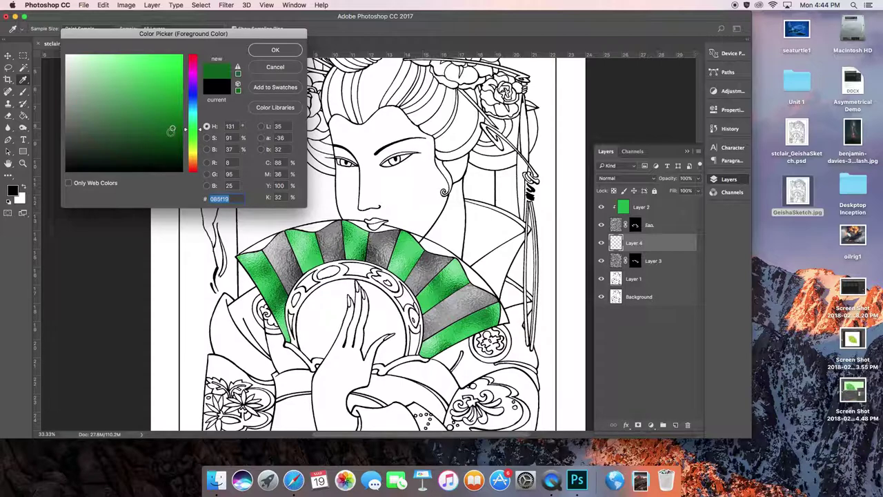
{"action": "left_click", "coordinate": [276, 50]}
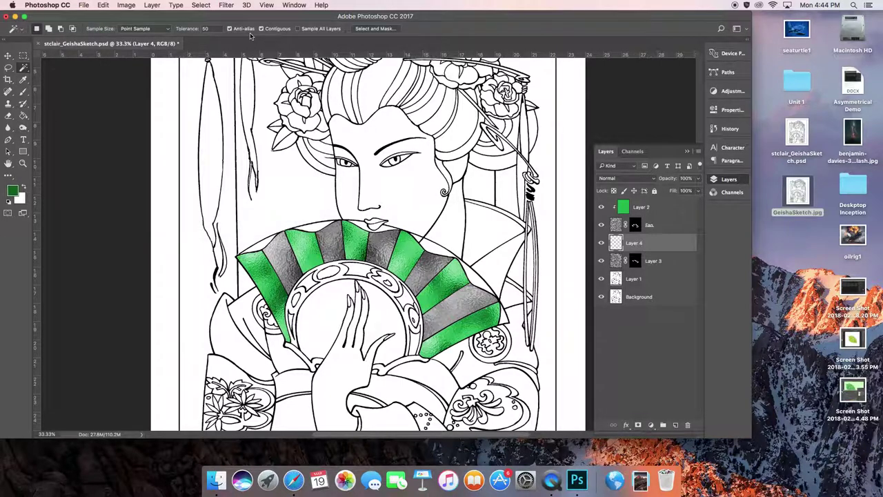
Step: Fill Layer 4 with the dark green and clip it to Layer 3
{"action": "left_click", "coordinate": [26, 116]}
{"action": "left_click", "coordinate": [416, 211]}
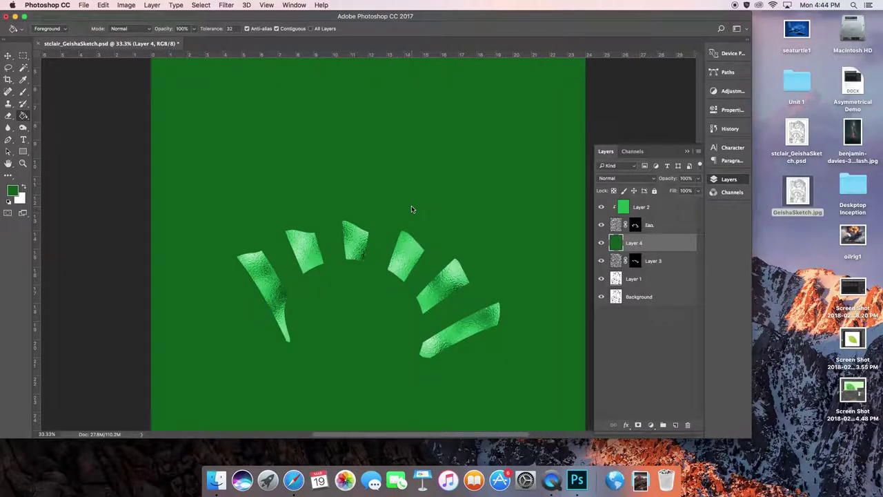
{"action": "left_click", "coordinate": [641, 247], "text": "alt"}
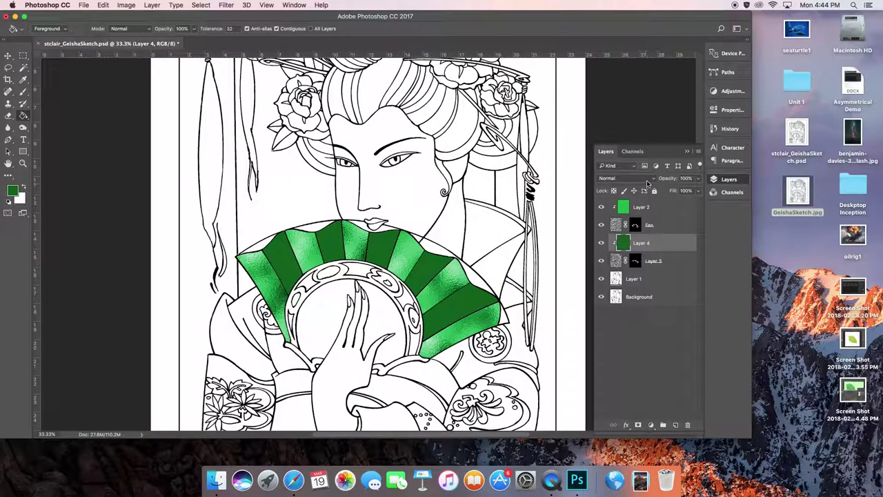
Step: Switch Layer 4's blend mode to Overlay
{"action": "left_click", "coordinate": [647, 181]}
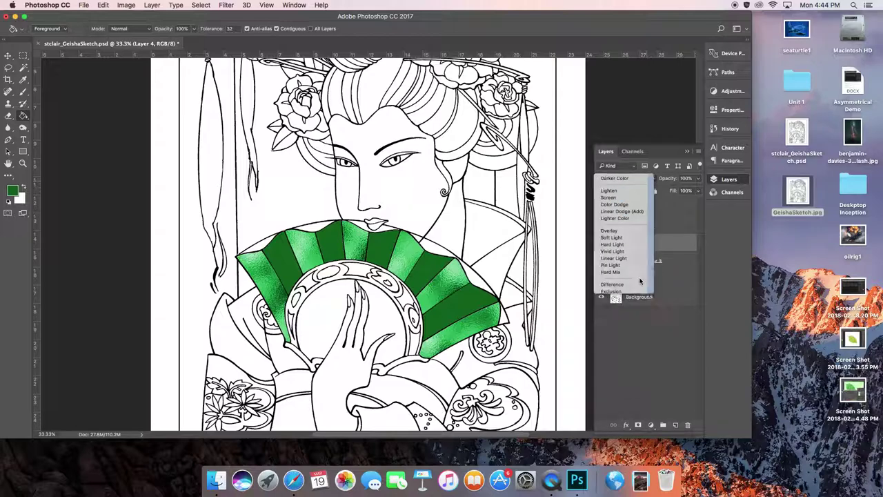
{"action": "left_click", "coordinate": [640, 280]}
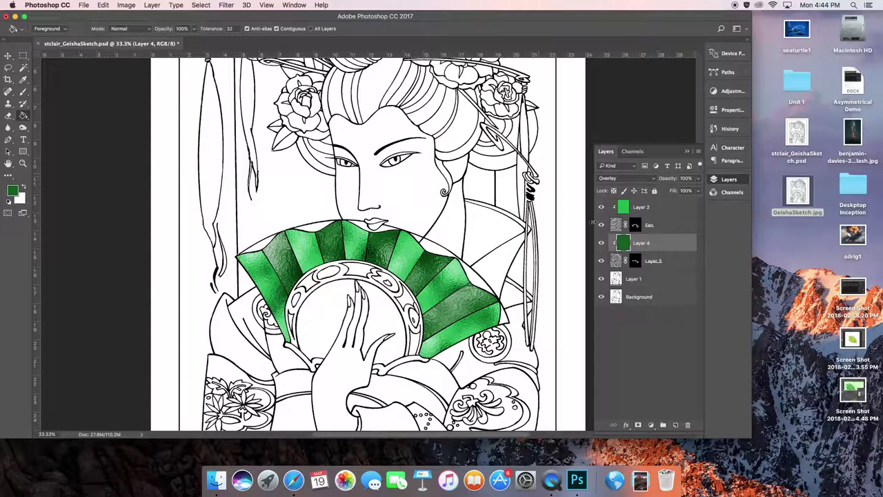
{"action": "scroll", "coordinate": [504, 241], "scroll_direction": "up", "scroll_amount": 5}
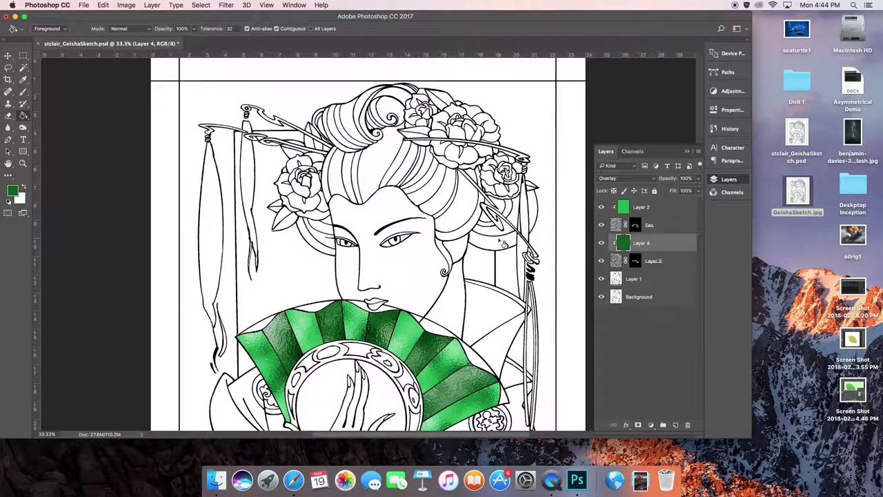
{"action": "scroll", "coordinate": [502, 242], "scroll_direction": "down", "scroll_amount": 3}
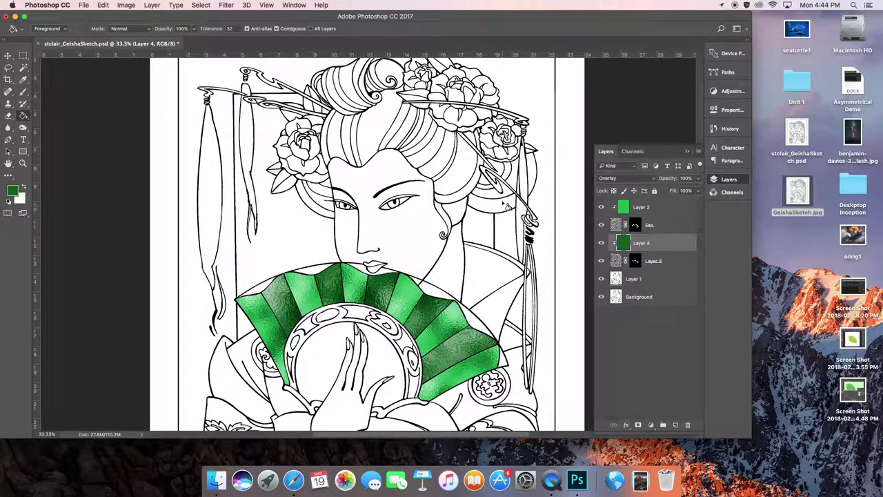